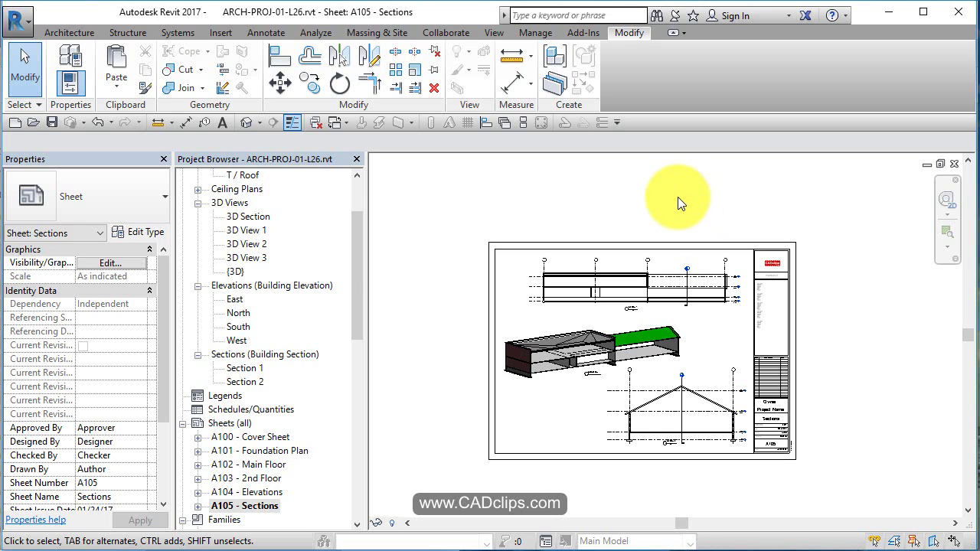
# Step: Open the T / Main floor plan and zoom in to frame the building's lower rooms
pyautogui.moveTo(353, 242); pyautogui.dragTo(366, 201)
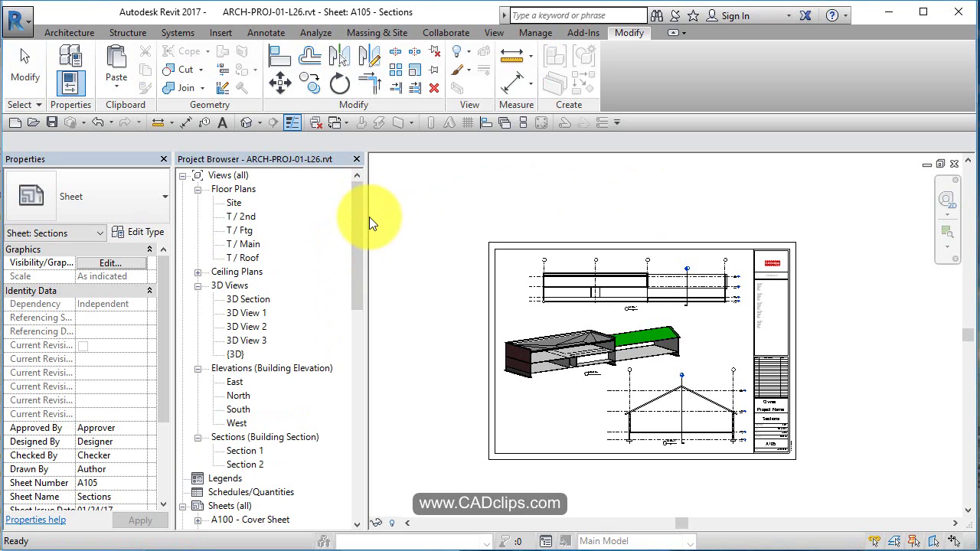
pyautogui.click(250, 246)
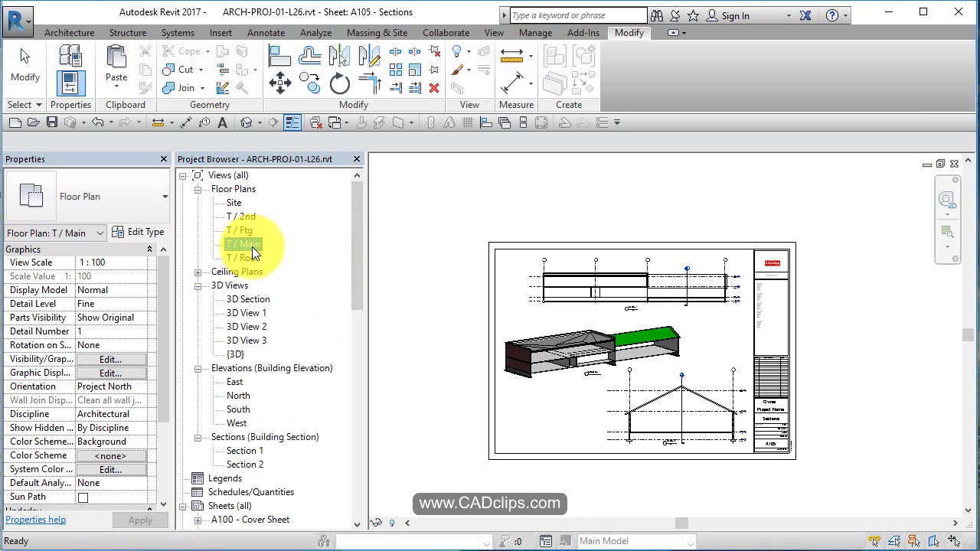
pyautogui.scroll(4, 613, 368)
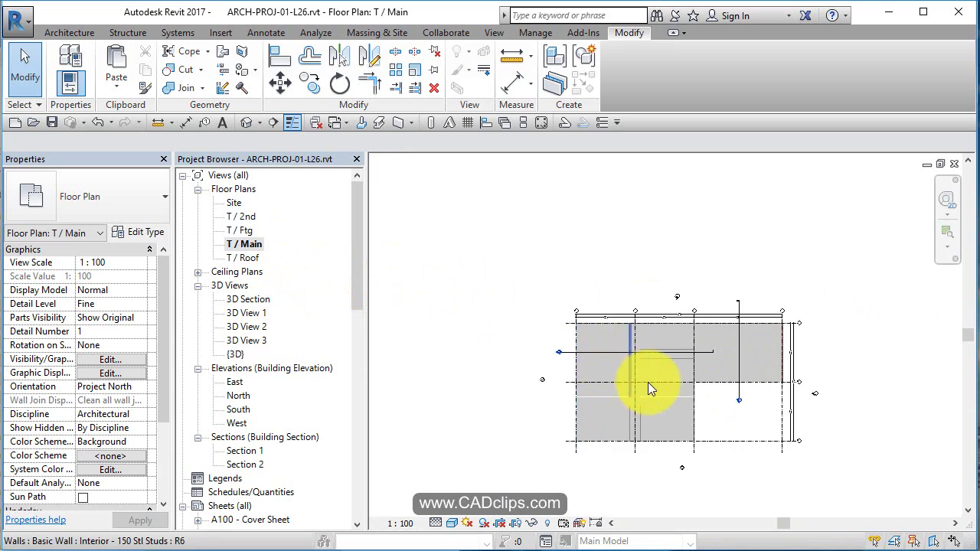
pyautogui.moveTo(700, 399); pyautogui.dragTo(678, 342, button='middle')
pyautogui.scroll(2, 678, 341)
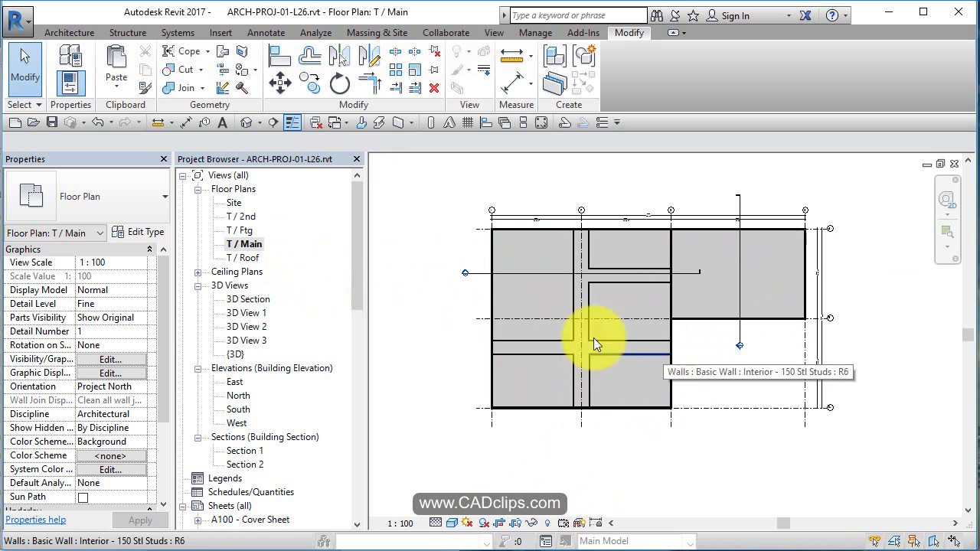
pyautogui.scroll(-2, 268, 376)
pyautogui.scroll(2, 268, 376)
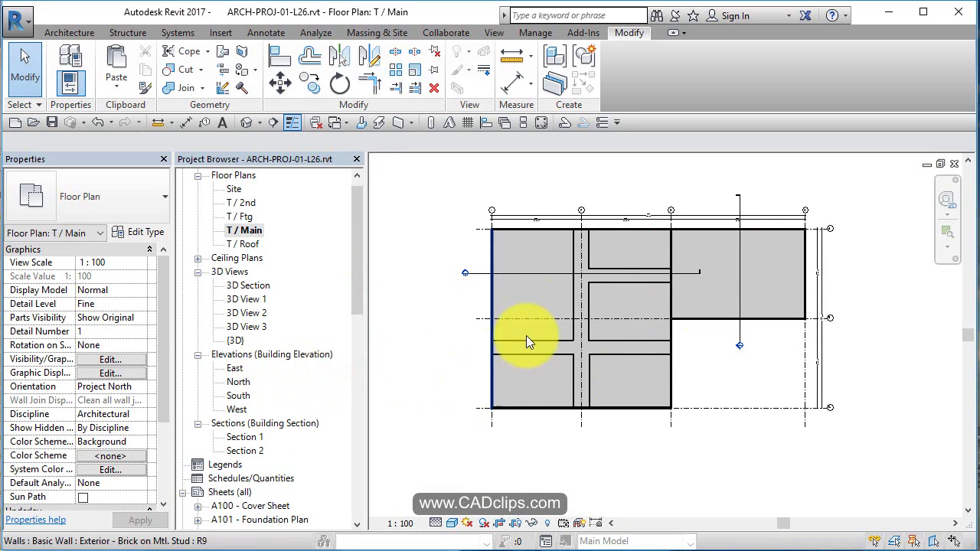
pyautogui.scroll(3, 591, 306)
pyautogui.scroll(3, 667, 377)
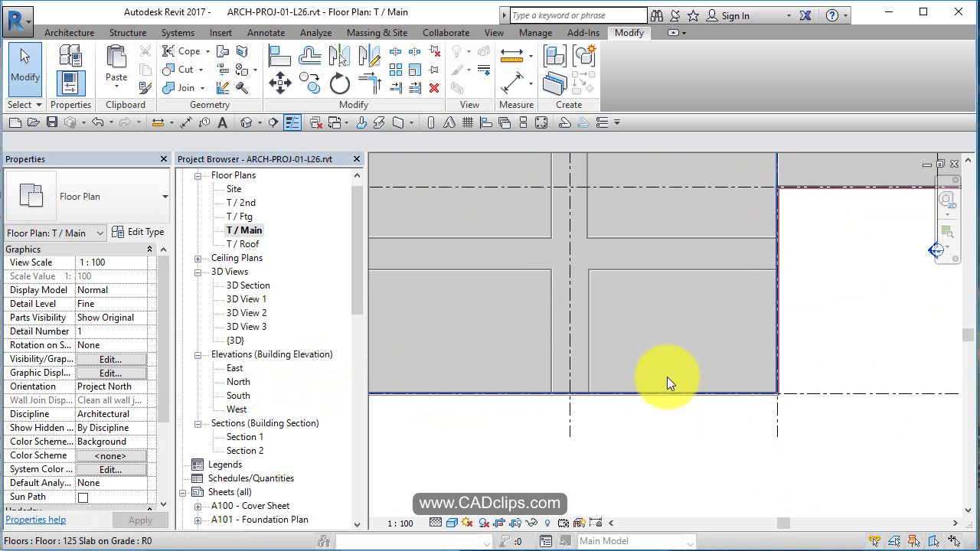
pyautogui.moveTo(718, 309); pyautogui.dragTo(714, 406, button='middle')
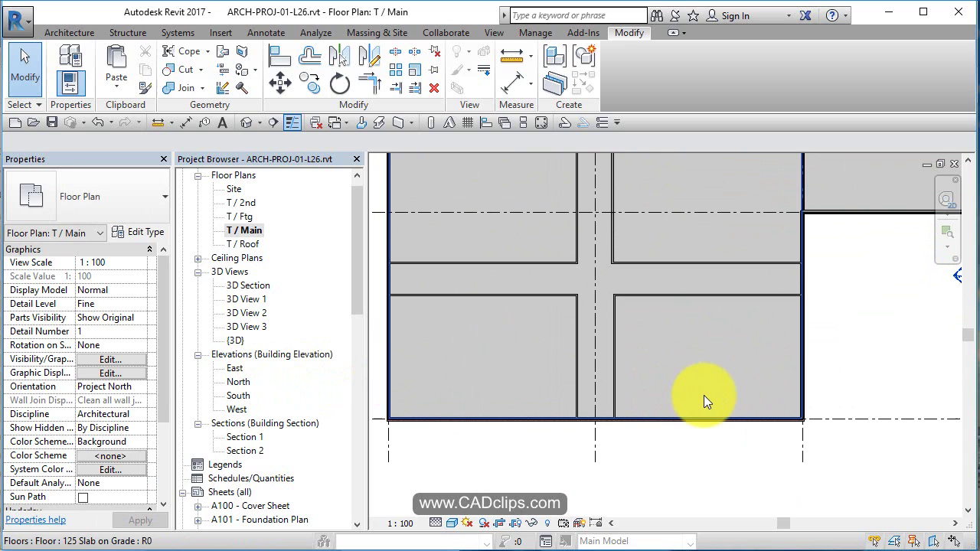
# Step: Use Create Similar (CS) on an interior wall to draw a vertical wall to the bottom exterior wall
pyautogui.click(689, 297)
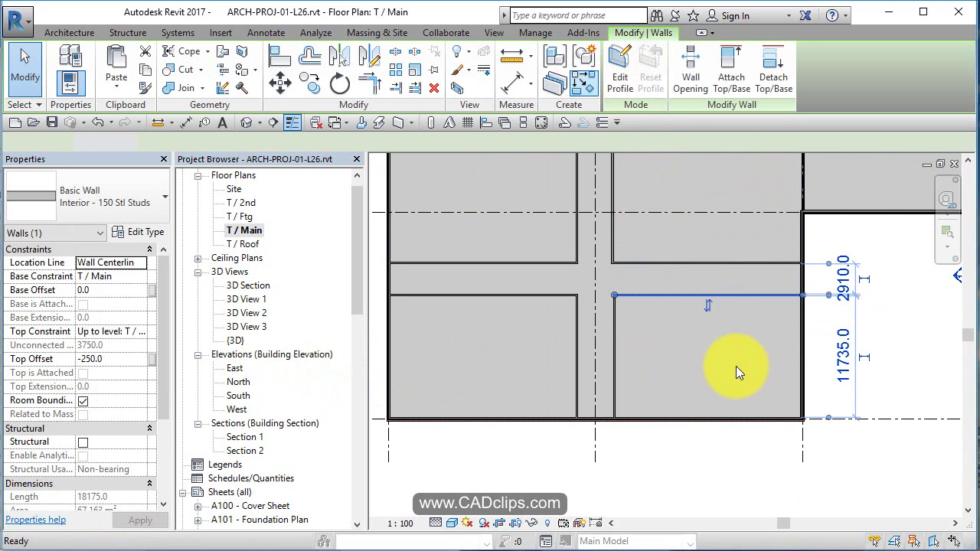
pyautogui.press('c')
pyautogui.press('s')
pyautogui.scroll(3, 697, 344)
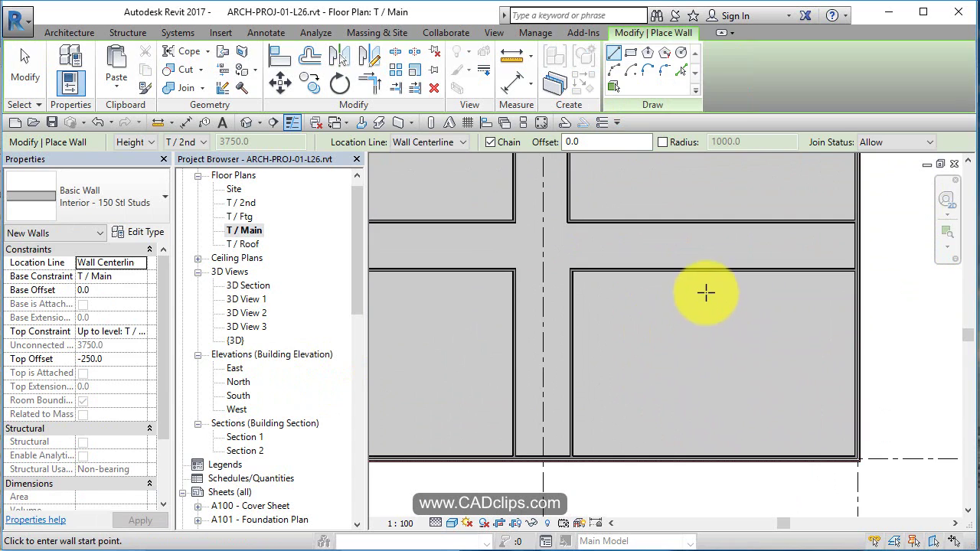
pyautogui.click(712, 271)
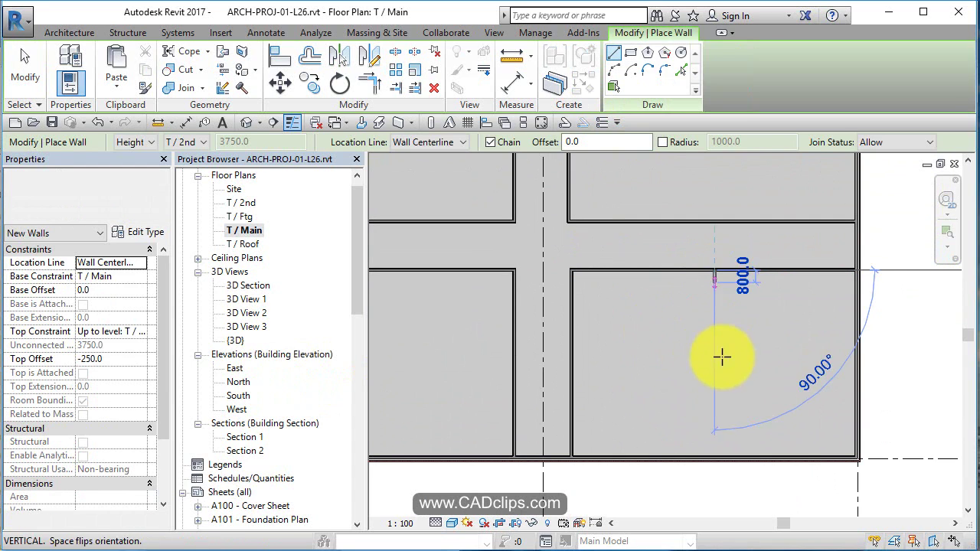
pyautogui.click(786, 417)
pyautogui.press('Escape')
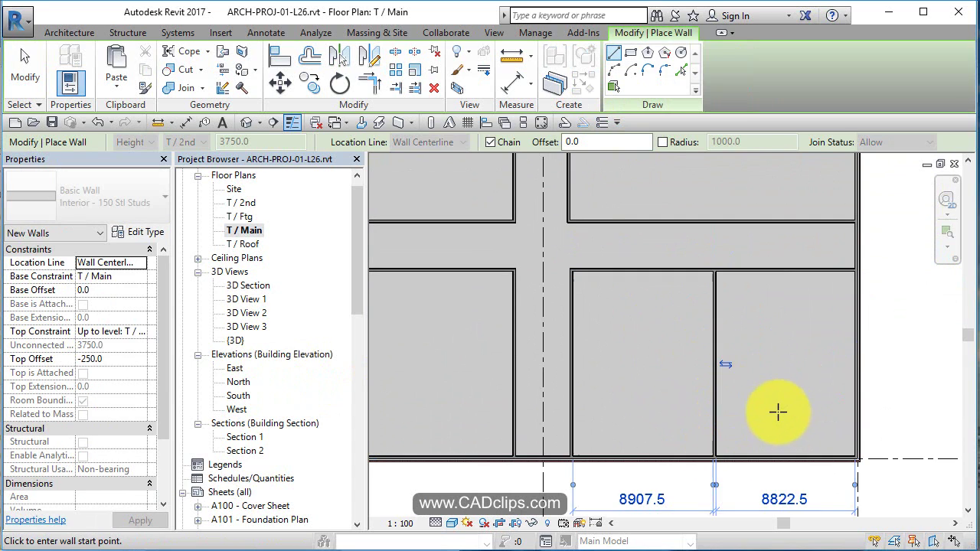
# Step: Draw a horizontal wall to the outer exterior wall and a vertical wall to the bottom exterior wall
pyautogui.moveTo(689, 376); pyautogui.dragTo(892, 400, button='middle')
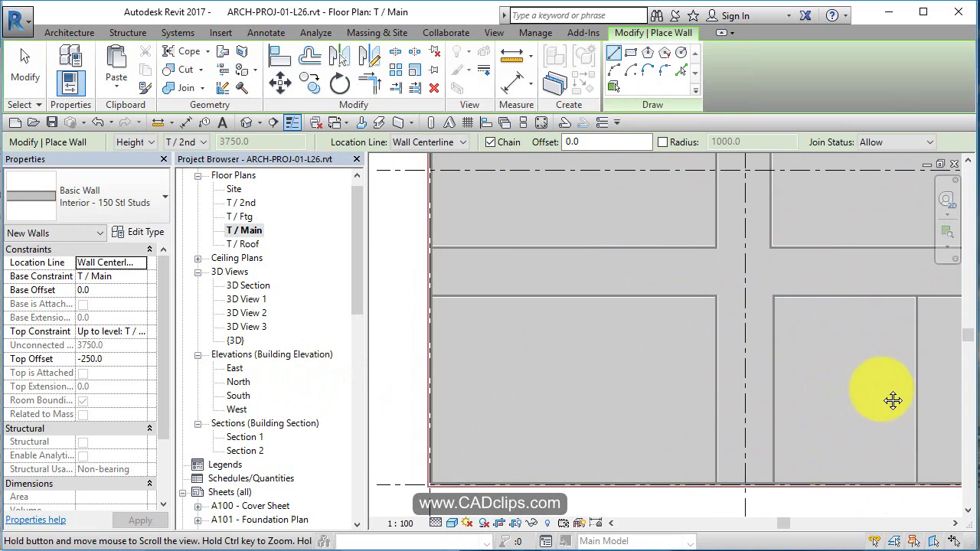
pyautogui.click(715, 390)
pyautogui.click(437, 392)
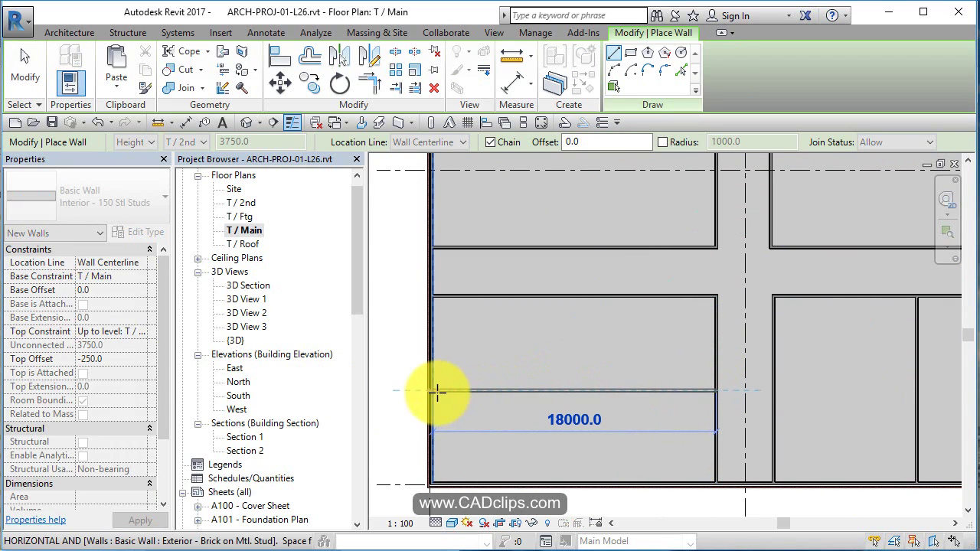
pyautogui.click(570, 297)
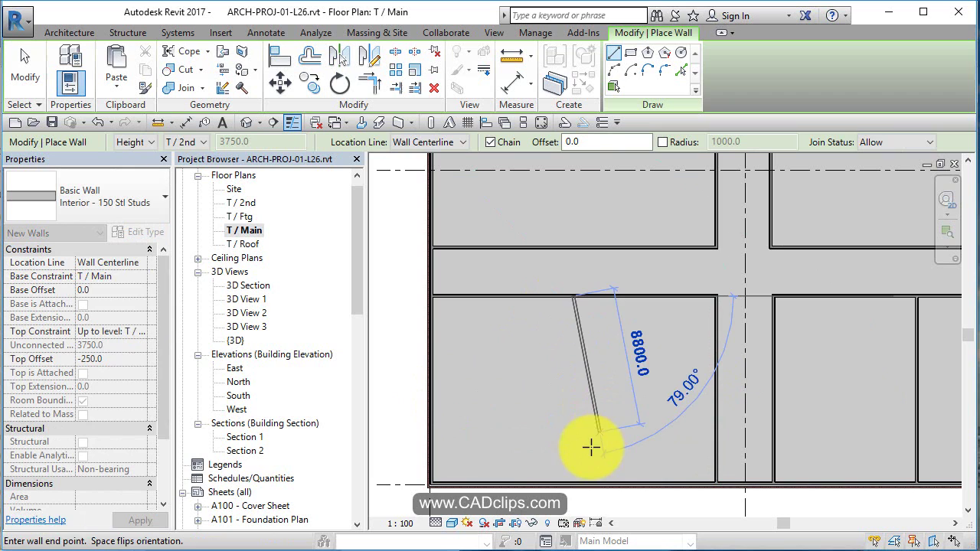
pyautogui.click(574, 466)
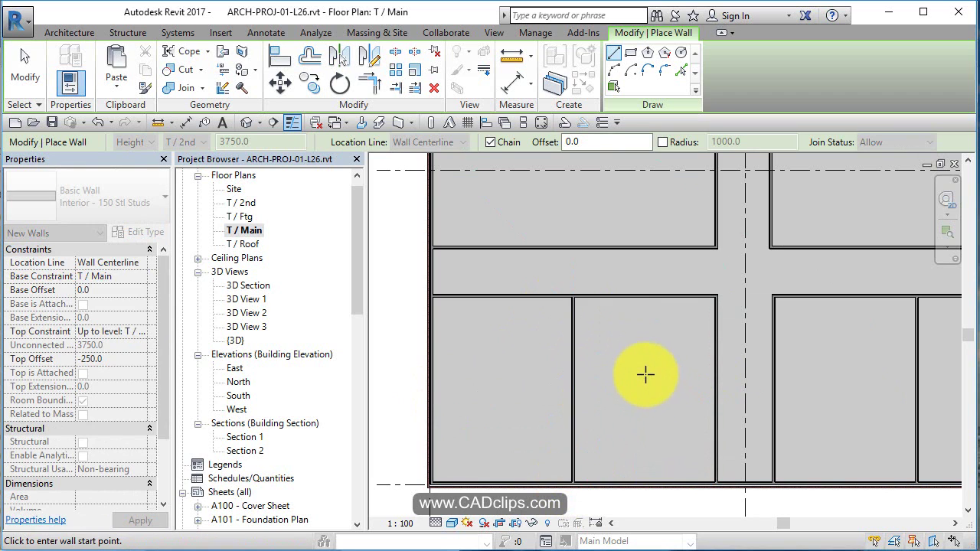
# Step: Add a horizontal wall from the vertical wall's midpoint to the left exterior wall
pyautogui.moveTo(646, 375); pyautogui.dragTo(622, 503, button='middle')
pyautogui.scroll(-3, 609, 394)
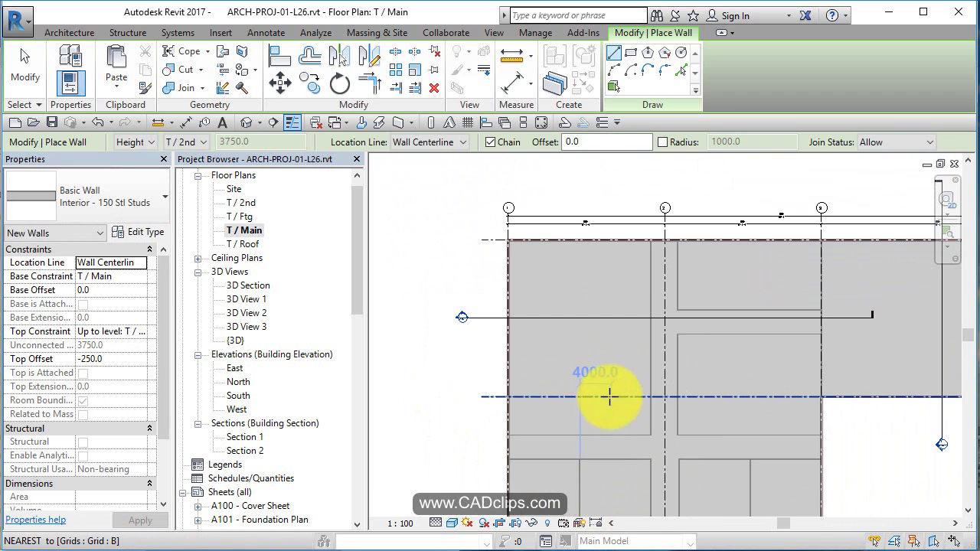
pyautogui.scroll(2, 620, 375)
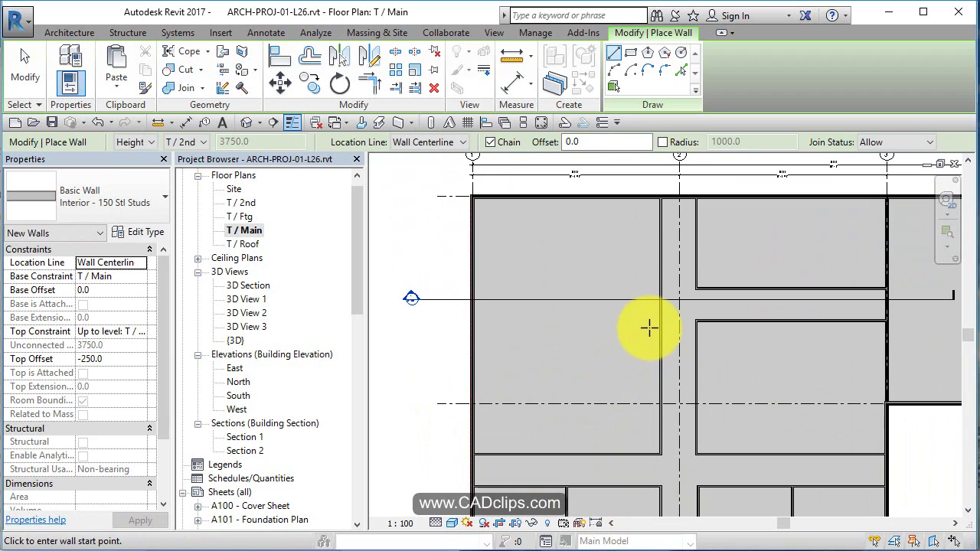
pyautogui.click(657, 326)
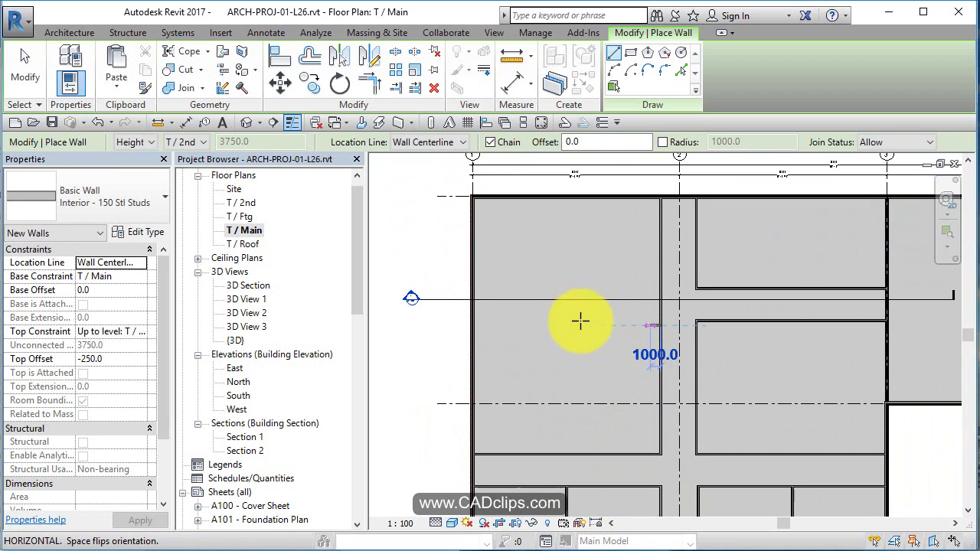
pyautogui.click(476, 329)
pyautogui.press('Escape')
# Step: Draw a vertical wall between the upper and lower interior walls, discarding one unfinished wall
pyautogui.moveTo(621, 369); pyautogui.dragTo(641, 313, button='middle')
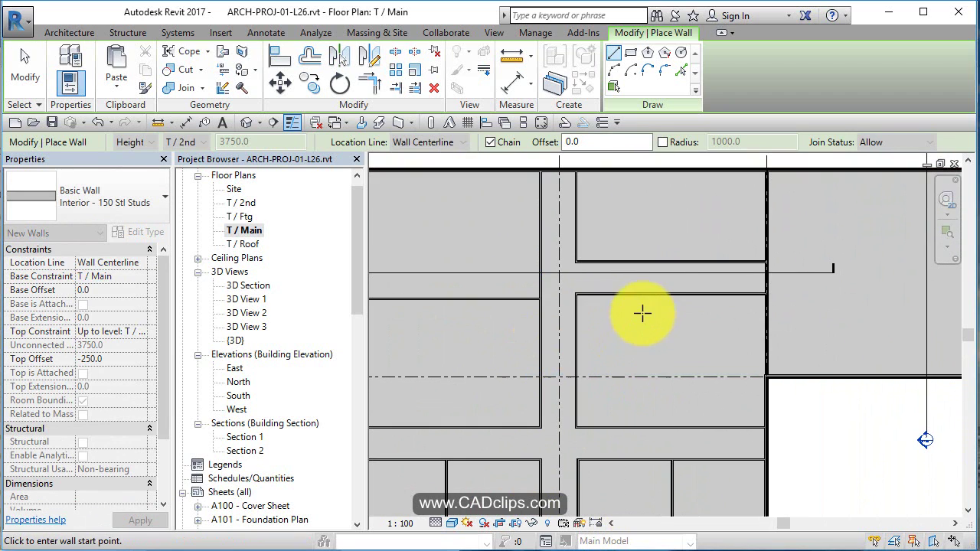
pyautogui.click(672, 294)
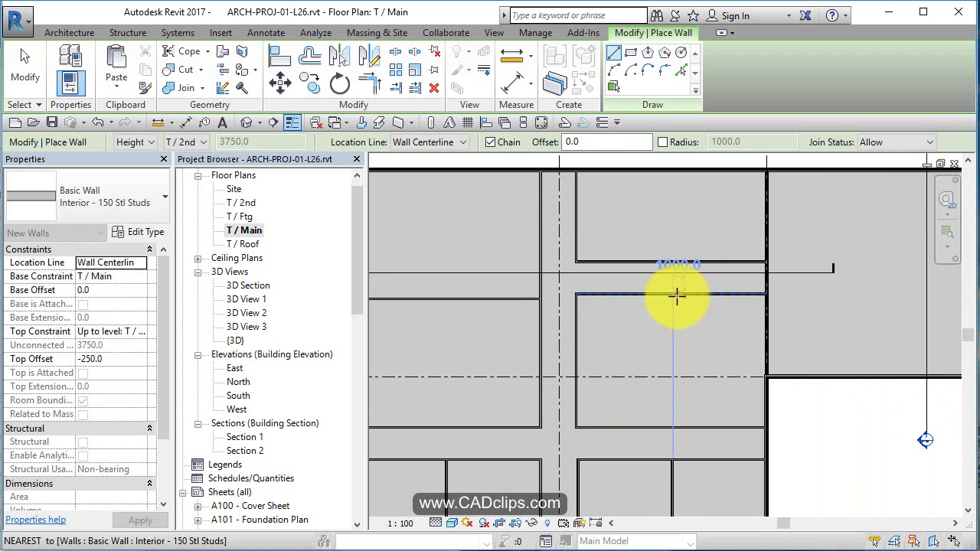
pyautogui.click(671, 427)
pyautogui.press('Escape')
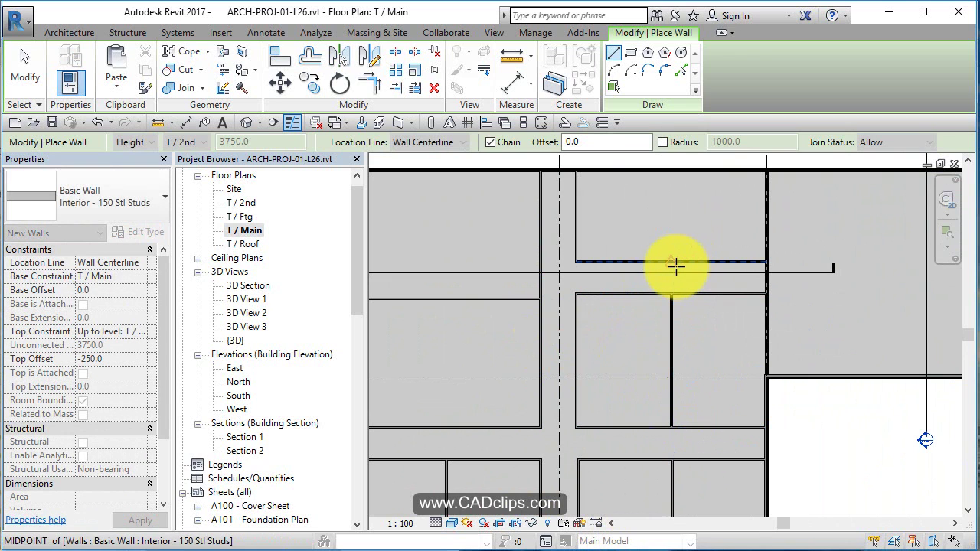
pyautogui.click(676, 266)
pyautogui.scroll(-1, 683, 227)
pyautogui.scroll(1, 684, 212)
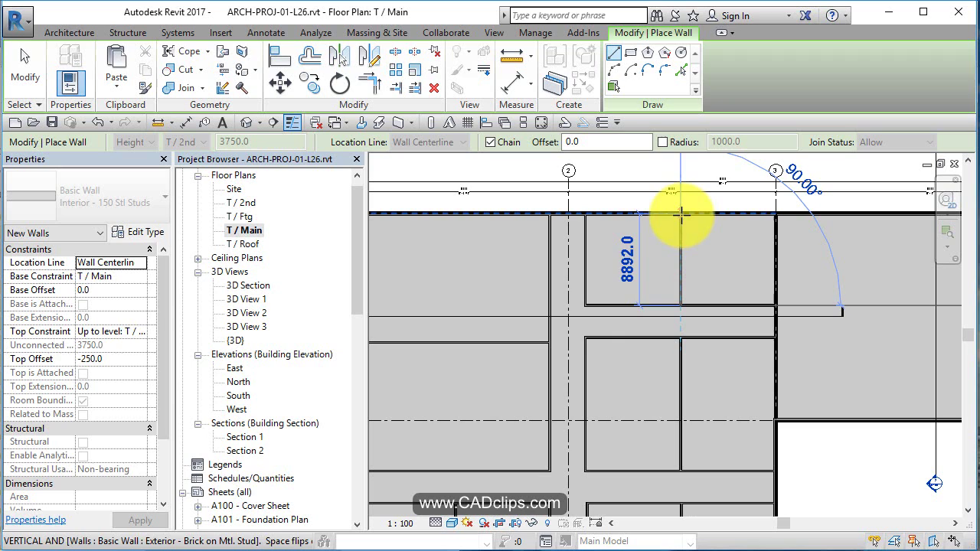
pyautogui.press('Escape')
pyautogui.moveTo(575, 319); pyautogui.dragTo(716, 326, button='middle')
pyautogui.scroll(2, 631, 268)
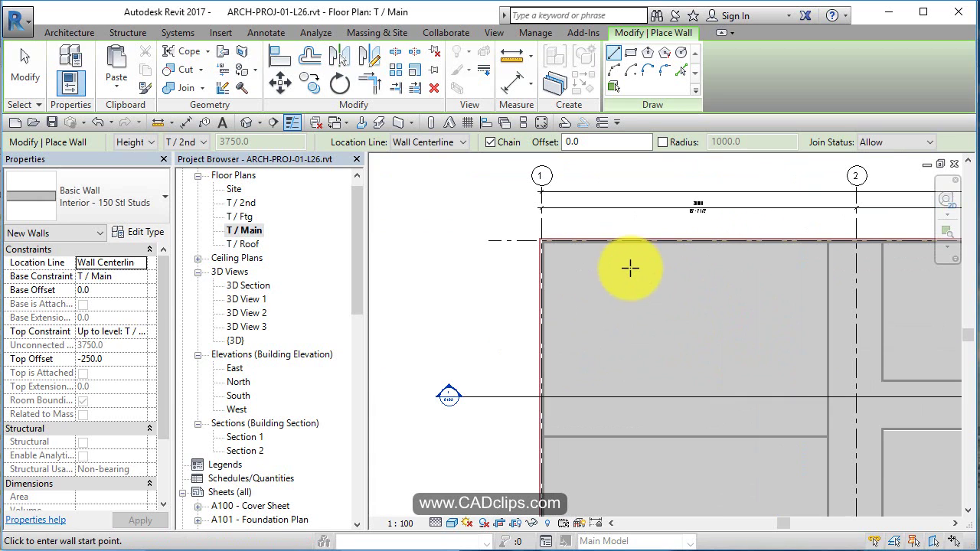
# Step: Draw a 5200 wall from the top exterior wall, ending it at the left exterior wall
pyautogui.click(649, 245)
pyautogui.write('5200')
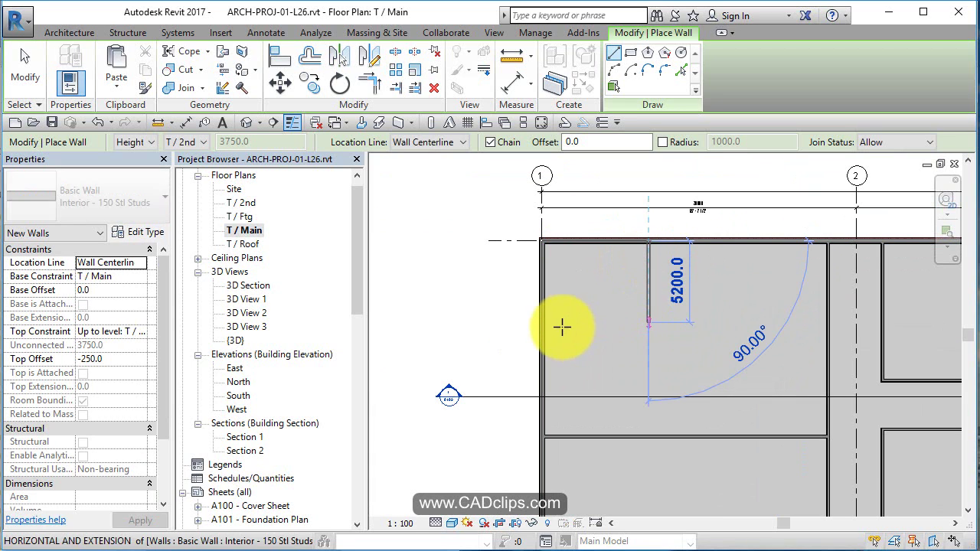
pyautogui.press('Return')
pyautogui.click(542, 324)
pyautogui.press('Escape')
pyautogui.scroll(-2, 684, 330)
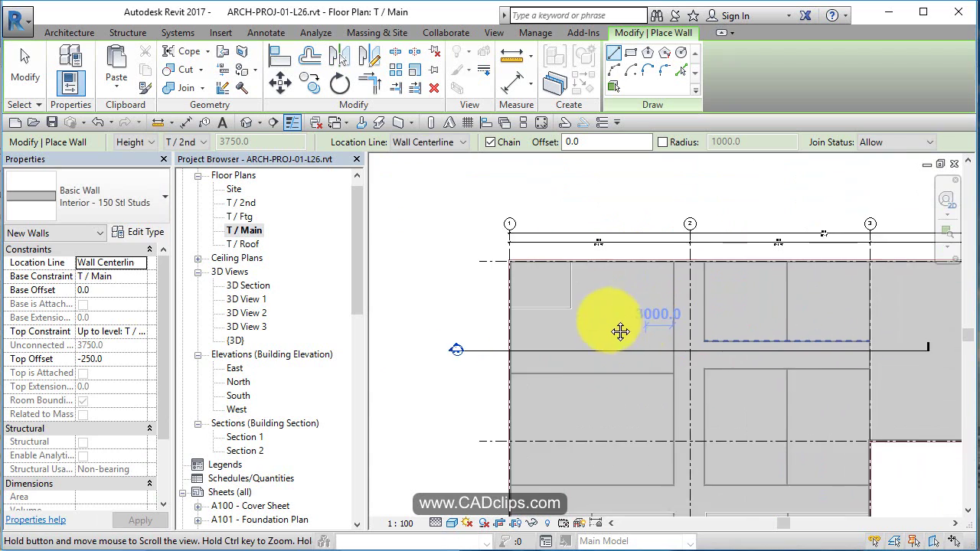
pyautogui.moveTo(684, 330); pyautogui.dragTo(683, 346, button='middle')
pyautogui.moveTo(802, 488); pyautogui.dragTo(779, 414, button='middle')
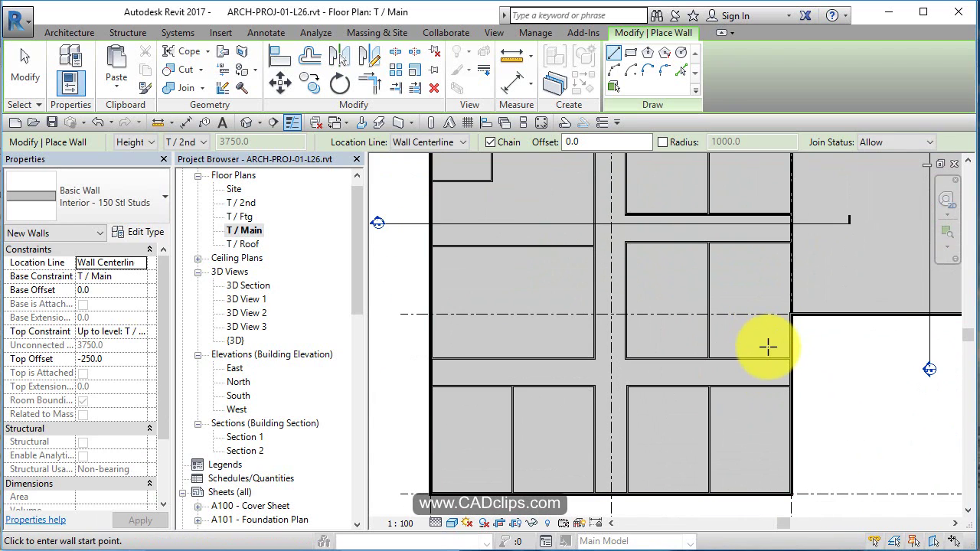
pyautogui.scroll(2, 678, 311)
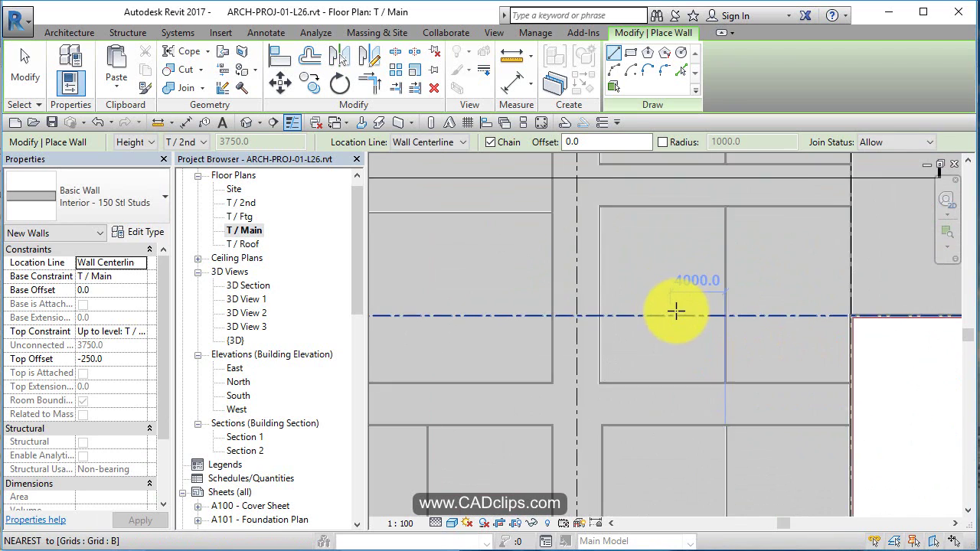
# Step: Draw a horizontal wall from the left wall's midpoint to the vertical wall
pyautogui.click(587, 289)
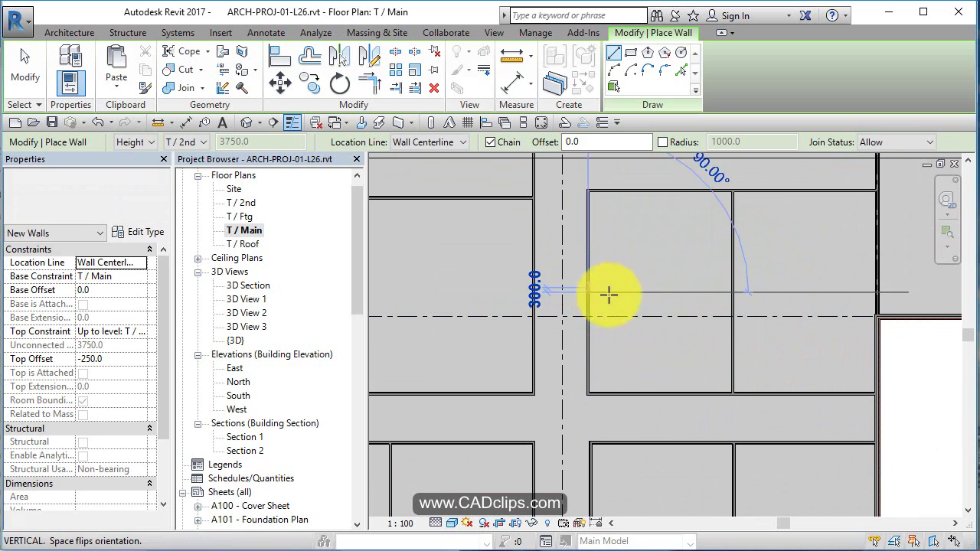
pyautogui.click(728, 289)
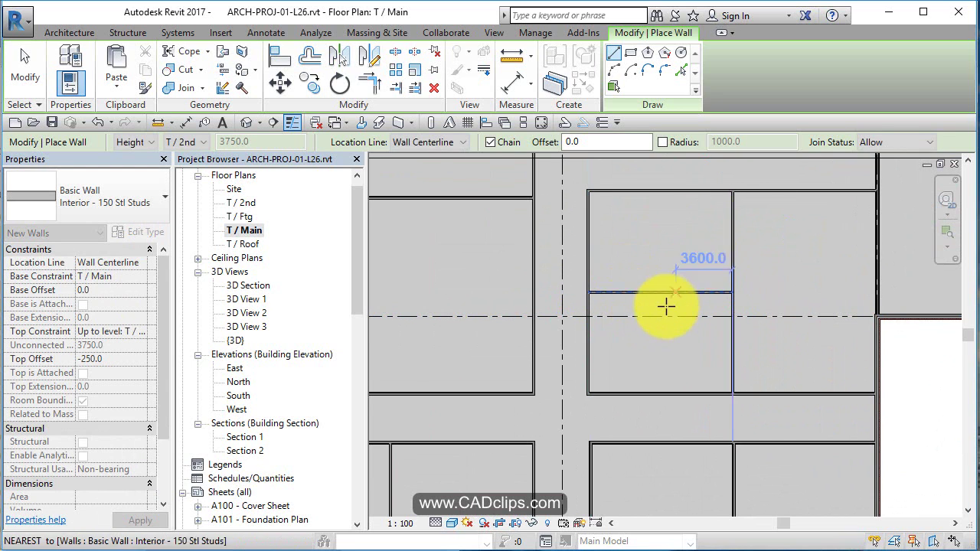
pyautogui.press('Escape')
pyautogui.moveTo(665, 310); pyautogui.dragTo(644, 321, button='middle')
pyautogui.scroll(-1, 647, 322)
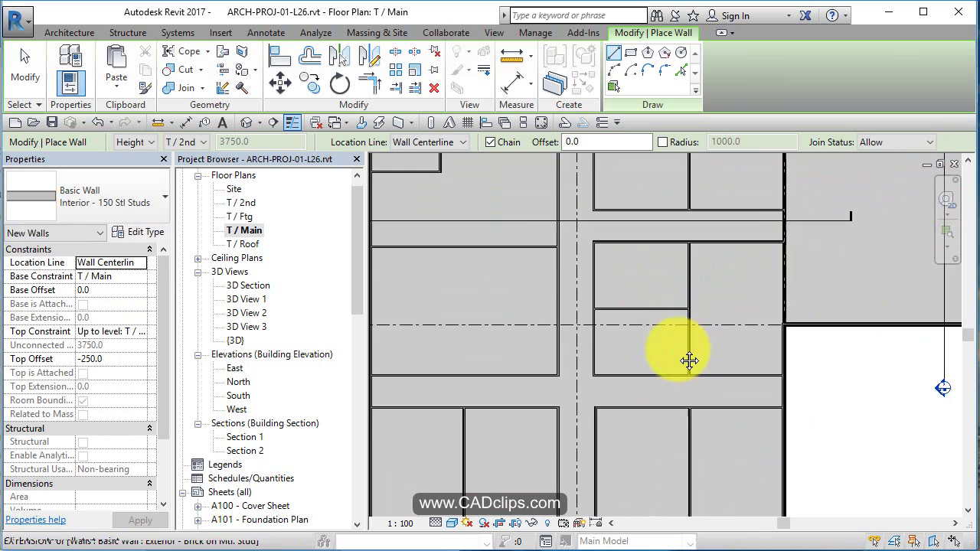
pyautogui.moveTo(680, 358); pyautogui.dragTo(659, 394, button='middle')
pyautogui.moveTo(683, 286); pyautogui.dragTo(811, 340, button='middle')
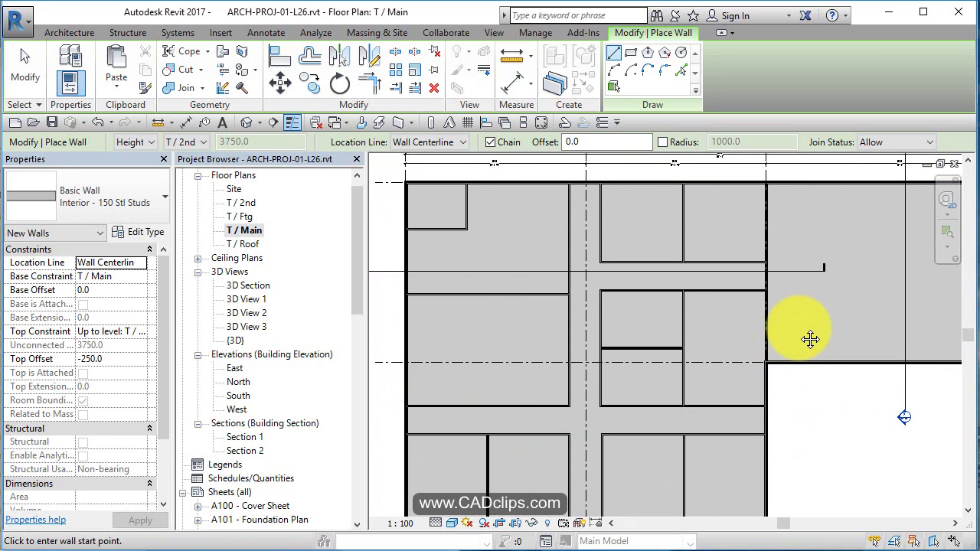
# Step: Start the Door tool, keep the 0915 x 2134mm type, and browse to load another family
pyautogui.click(54, 33)
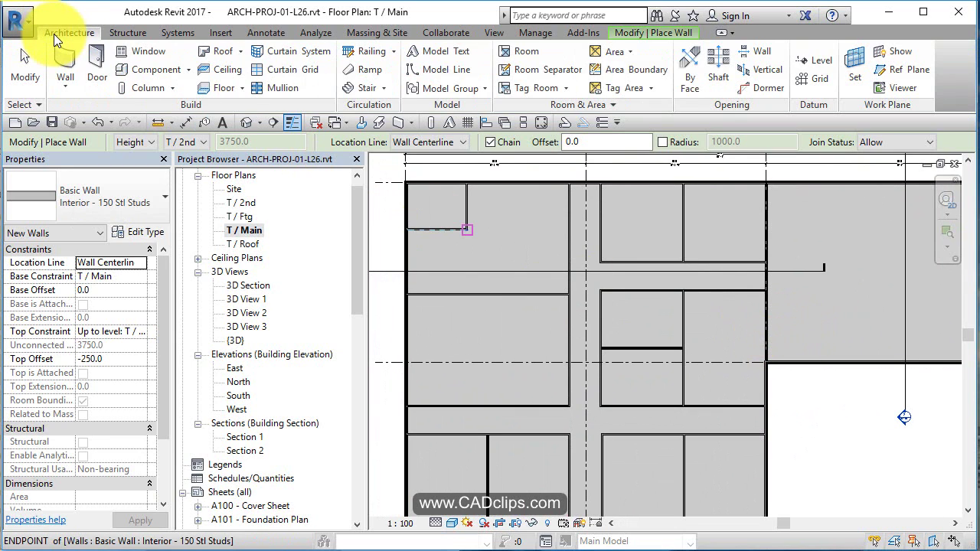
pyautogui.click(105, 50)
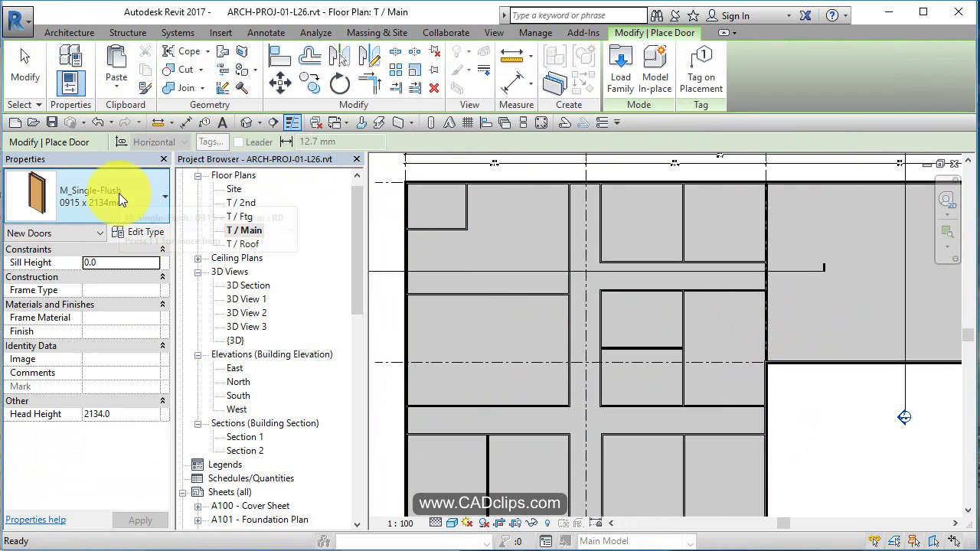
pyautogui.click(163, 245)
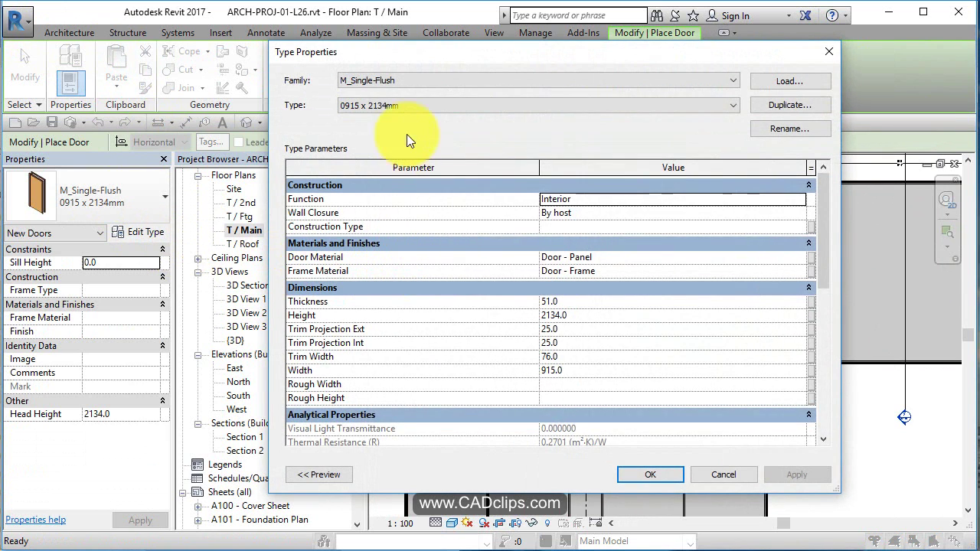
pyautogui.click(393, 105)
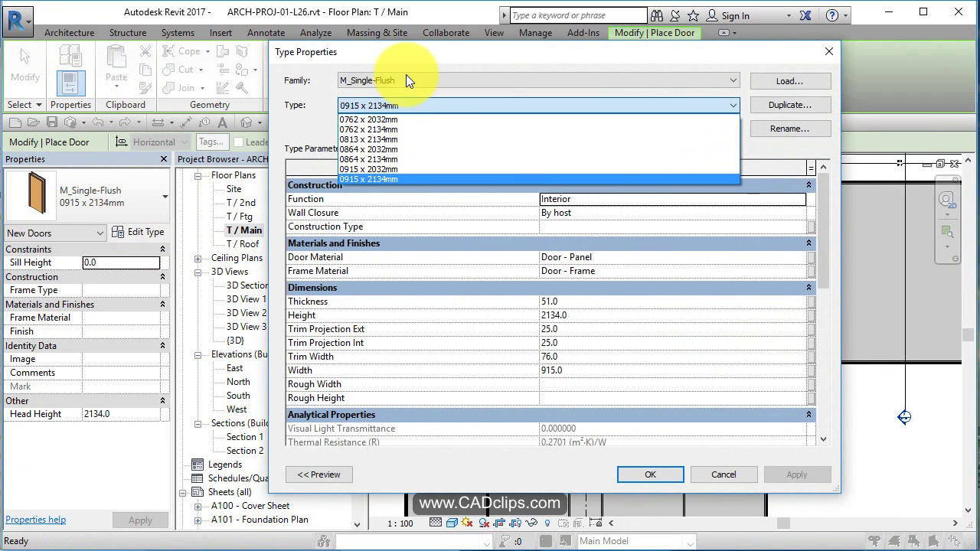
pyautogui.click(393, 178)
pyautogui.click(785, 81)
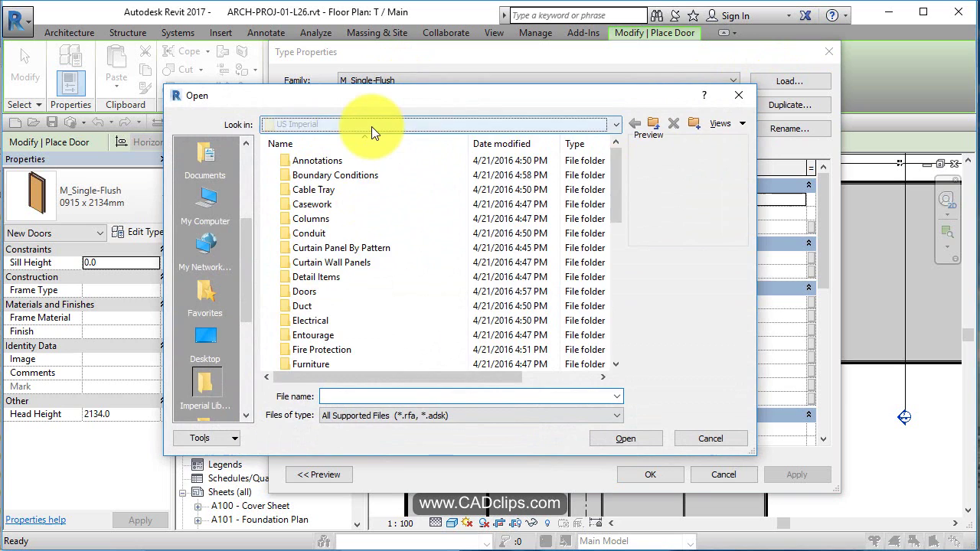
# Step: Browse to Libraries > US Metric > Doors in the Open dialog
pyautogui.click(372, 126)
pyautogui.click(363, 211)
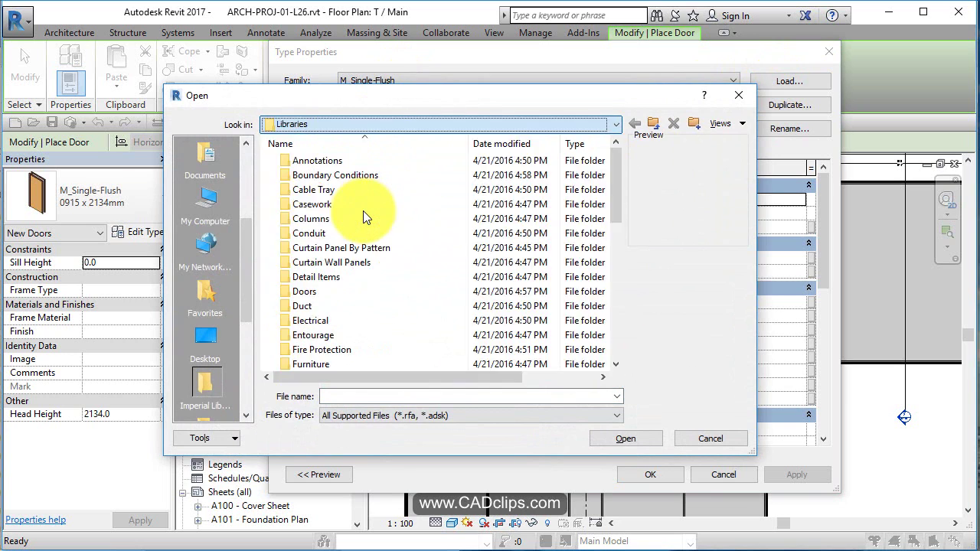
pyautogui.doubleClick(312, 211)
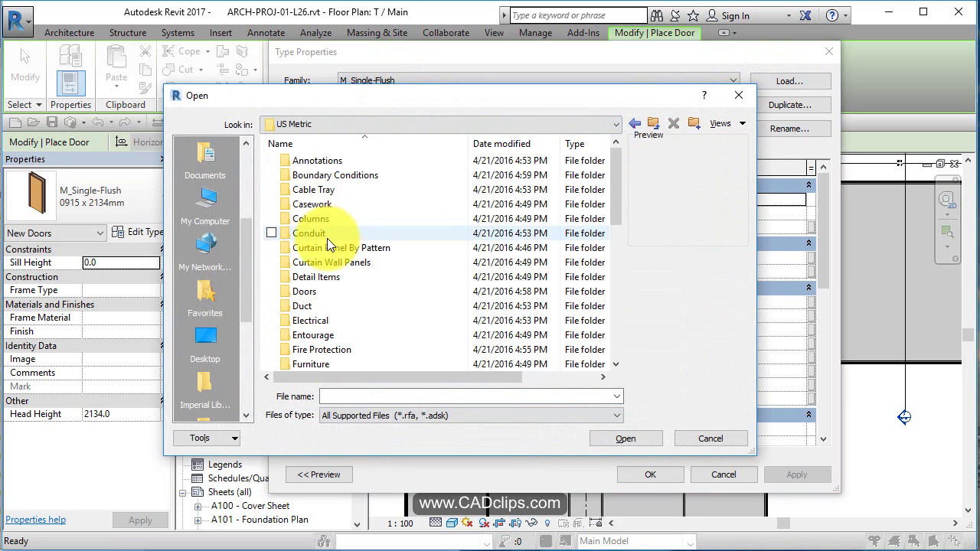
pyautogui.doubleClick(313, 292)
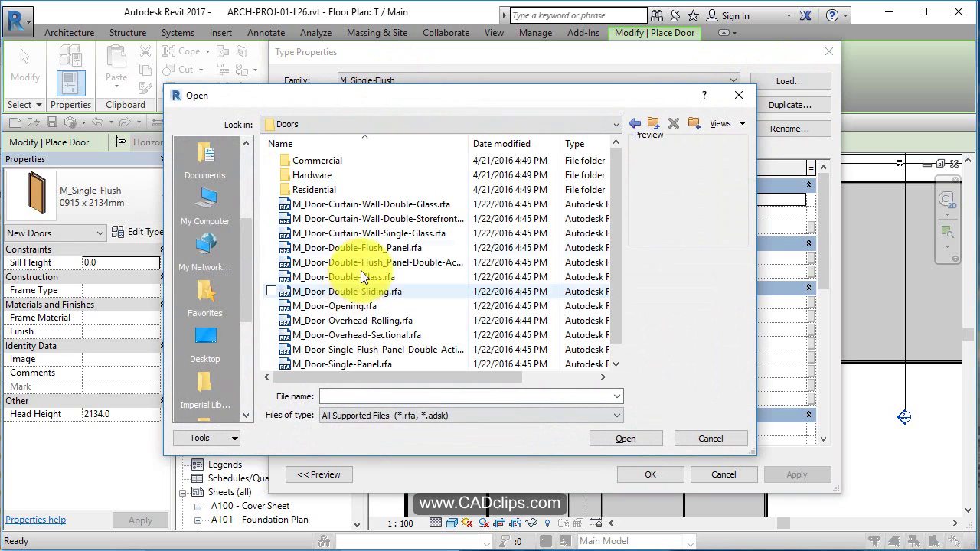
pyautogui.scroll(-1, 387, 223)
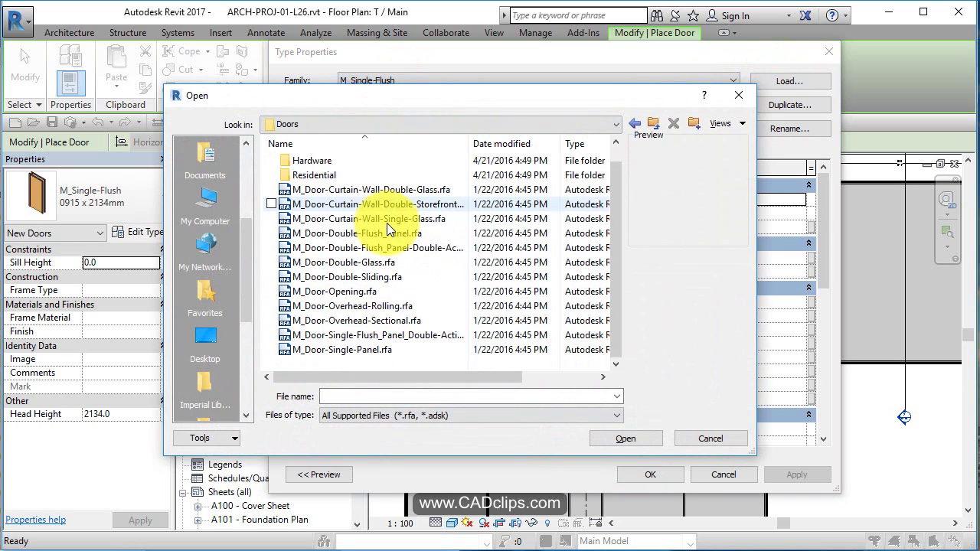
# Step: Preview the Double-Glass, Double-Sliding, Opening and Curtain-Wall door families
pyautogui.click(376, 262)
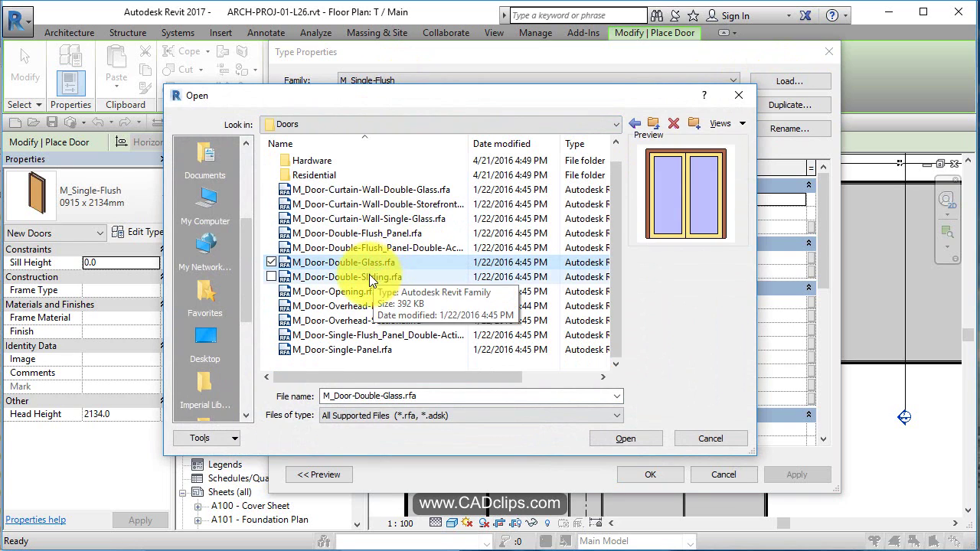
pyautogui.click(369, 277)
pyautogui.click(398, 263)
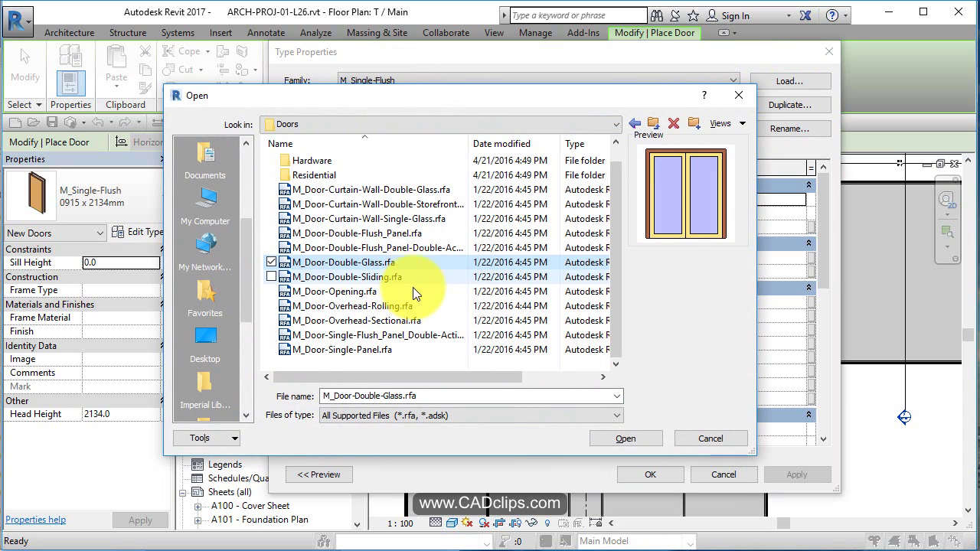
pyautogui.click(346, 291)
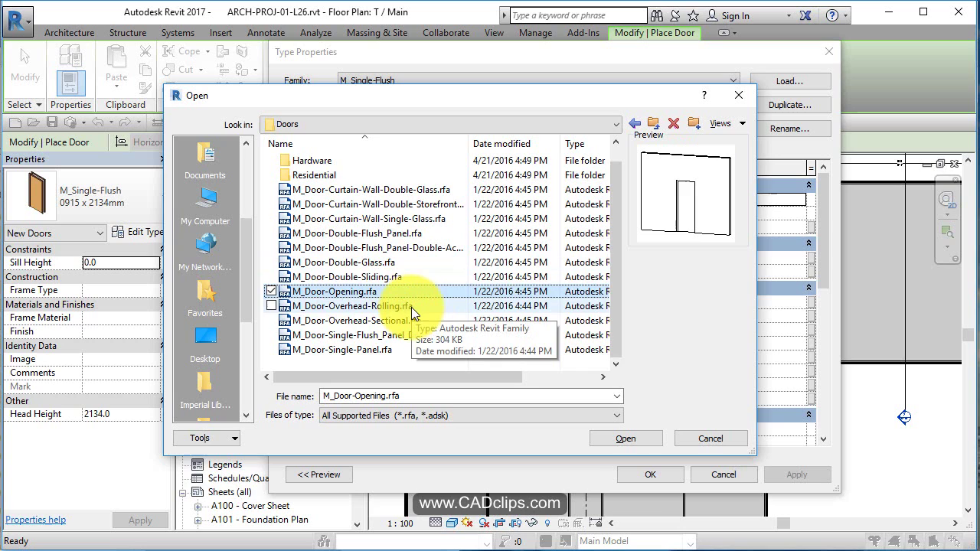
pyautogui.click(349, 192)
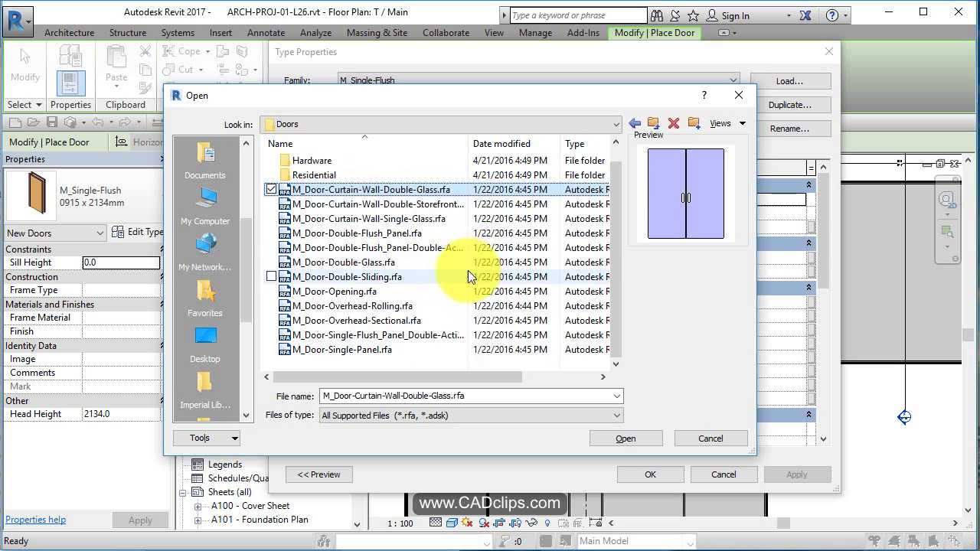
pyautogui.click(449, 205)
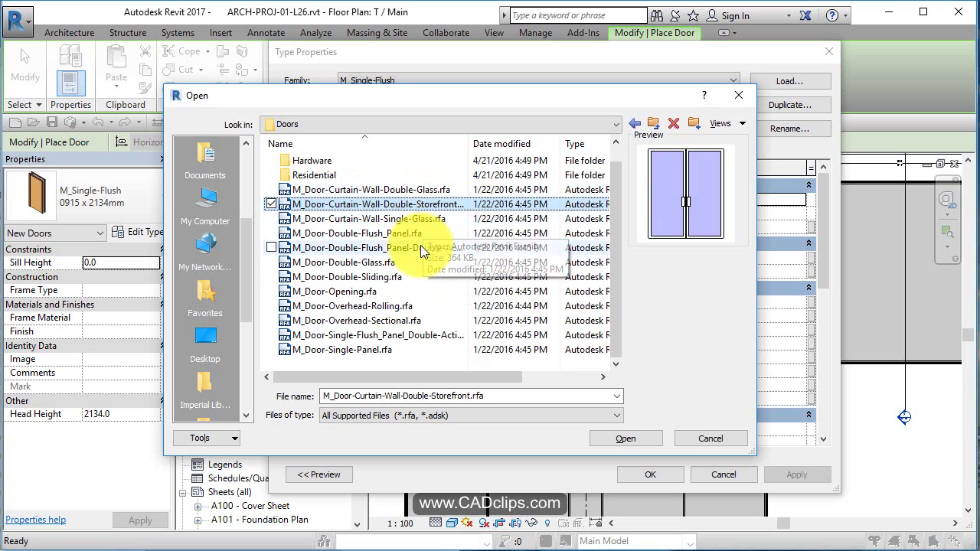
pyautogui.click(426, 220)
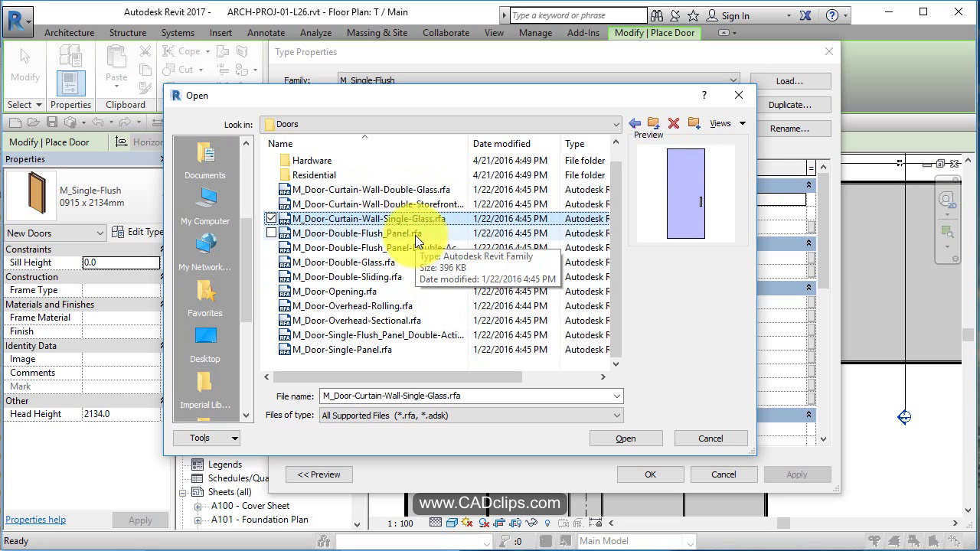
pyautogui.click(402, 191)
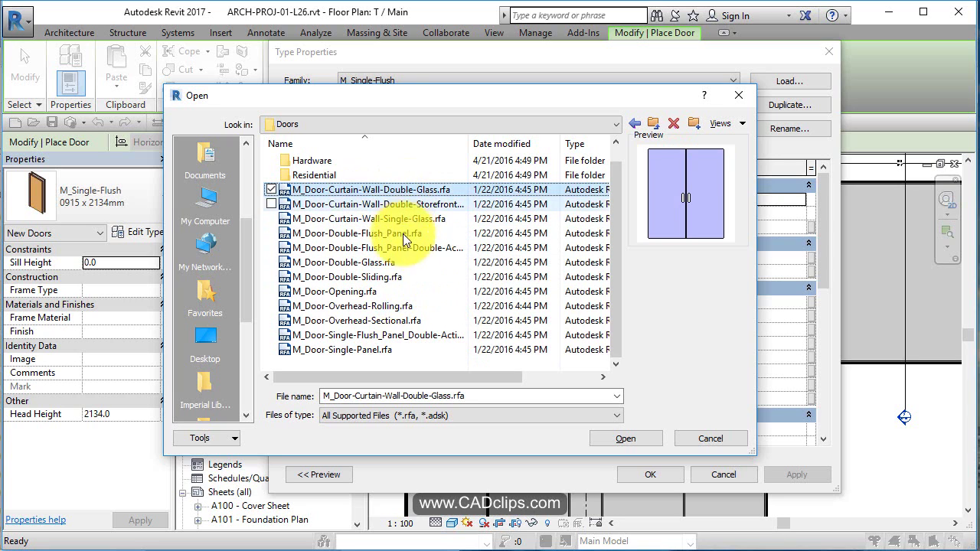
# Step: Compare M_Door-Single-Panel with the Curtain-Wall doors, then cancel without loading
pyautogui.click(369, 353)
pyautogui.click(357, 190)
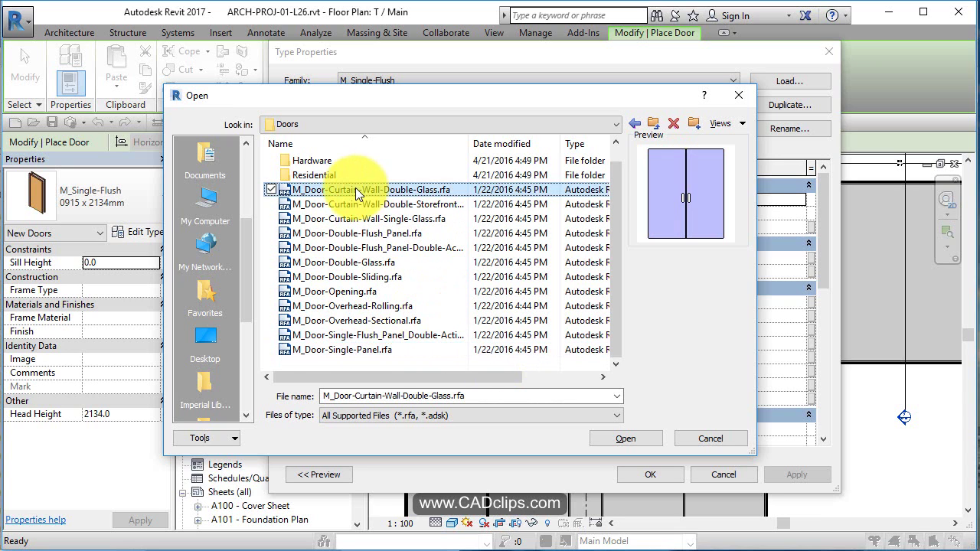
pyautogui.click(337, 350)
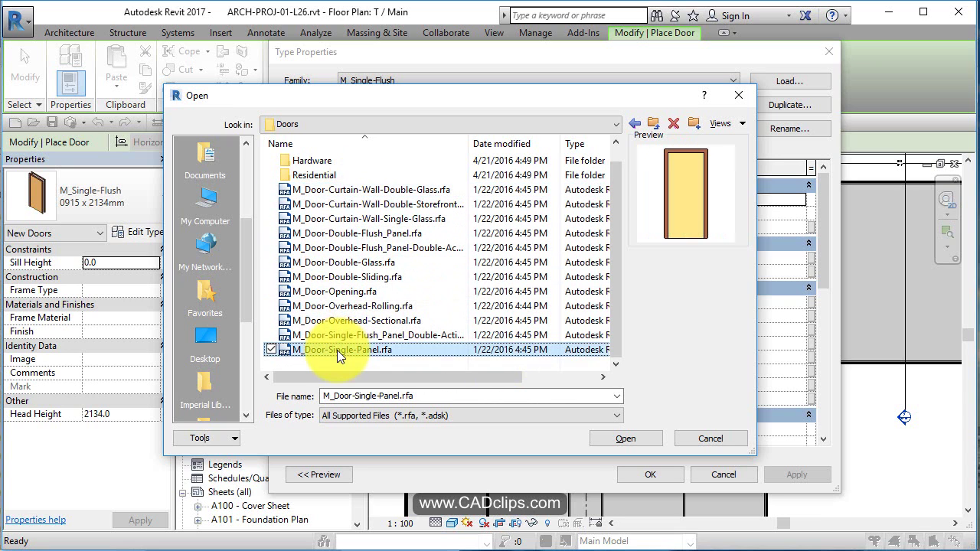
pyautogui.click(337, 190)
pyautogui.click(336, 203)
pyautogui.click(336, 218)
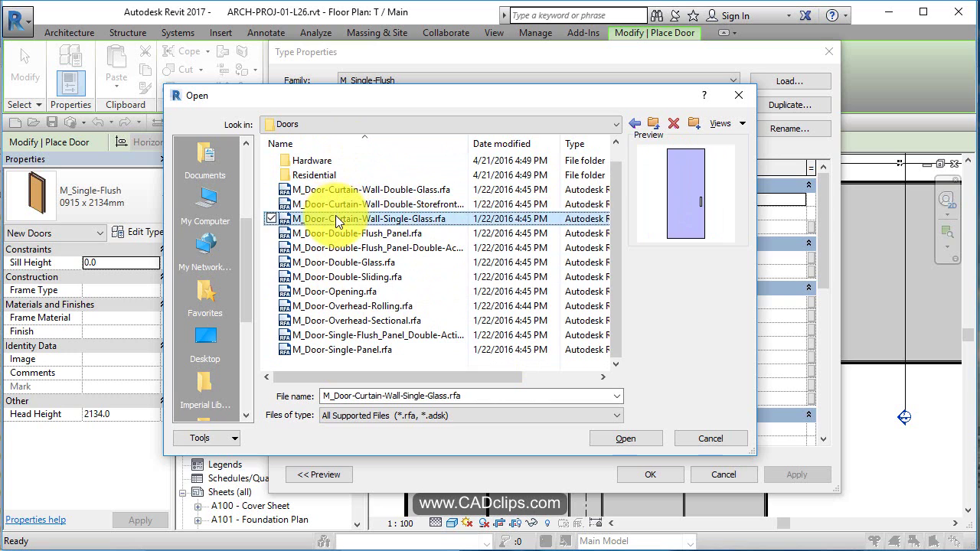
pyautogui.click(341, 189)
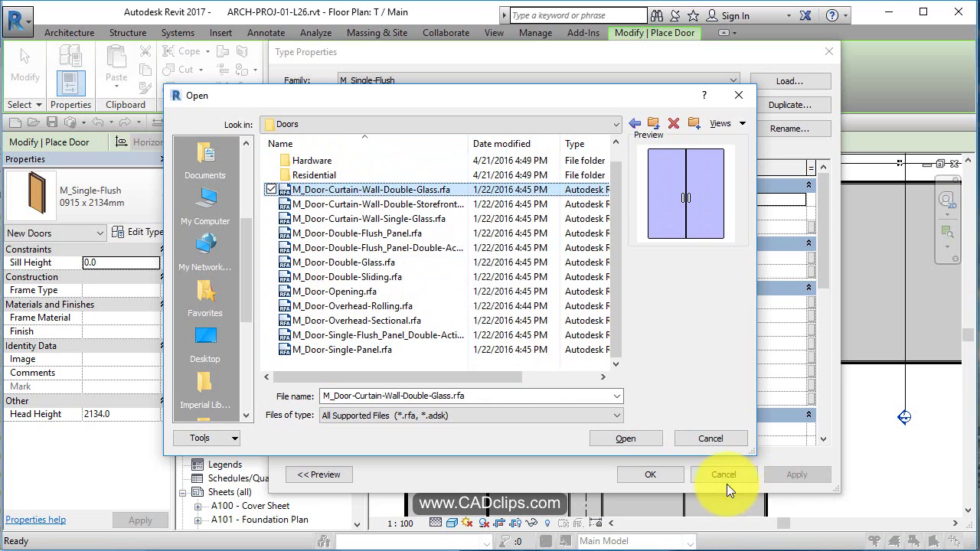
pyautogui.click(713, 438)
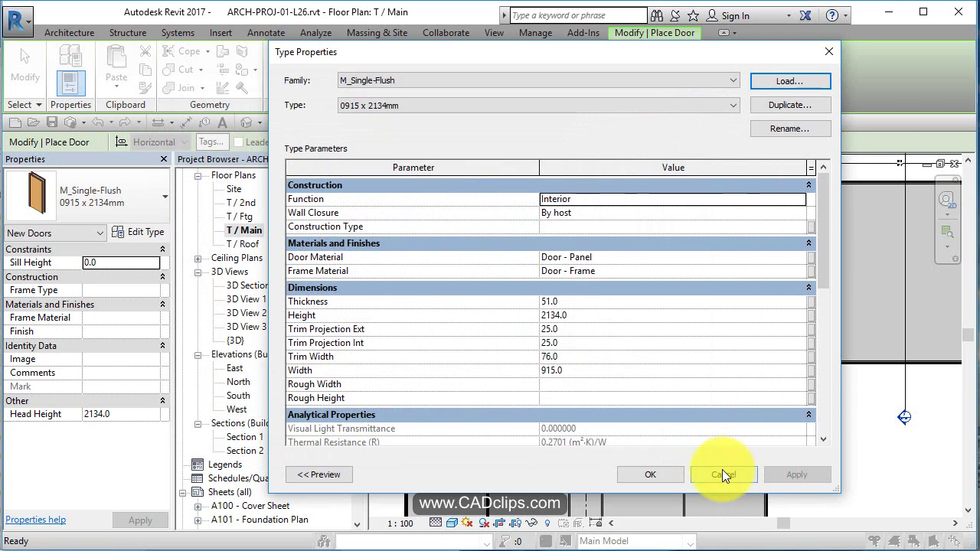
# Step: Close Type Properties, exit the Door tool and start Insert > Load Family
pyautogui.click(722, 474)
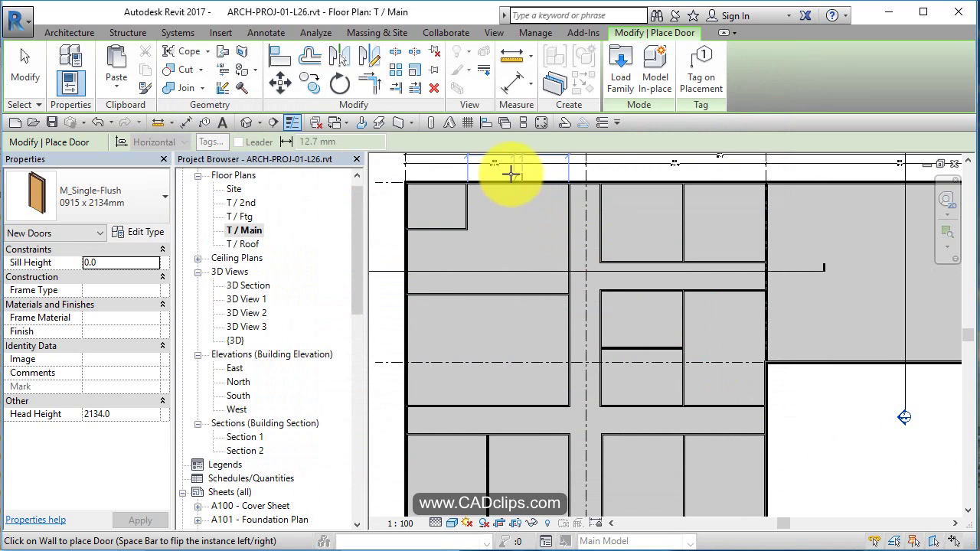
pyautogui.press('Escape')
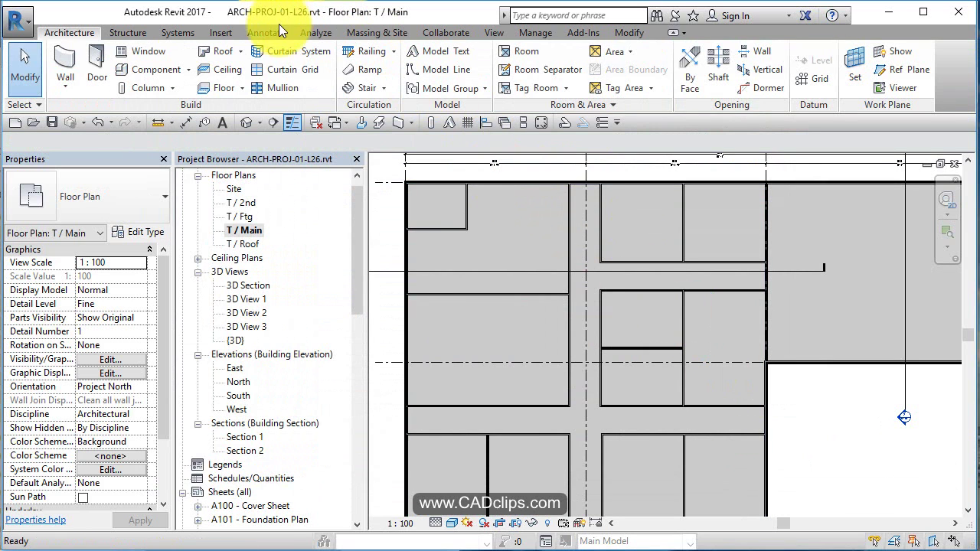
pyautogui.click(221, 36)
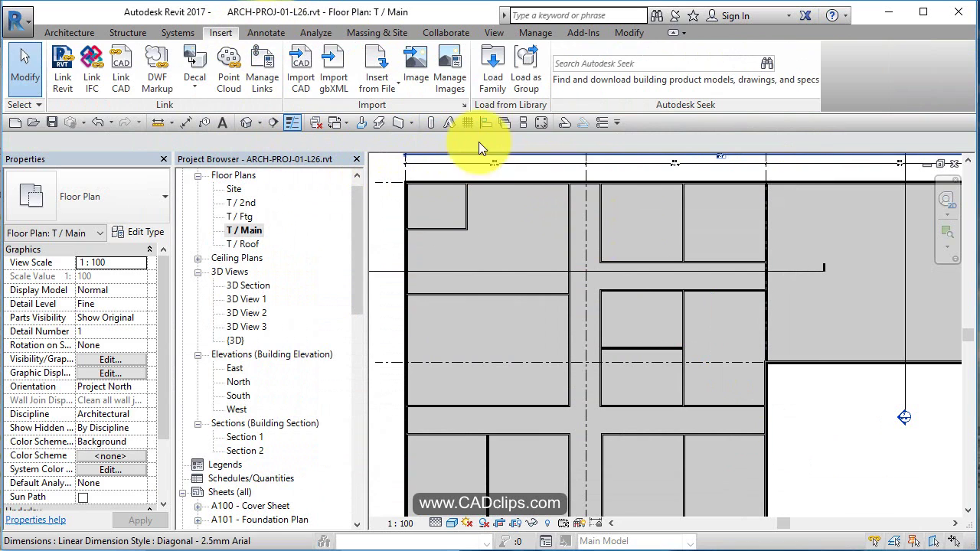
pyautogui.click(497, 87)
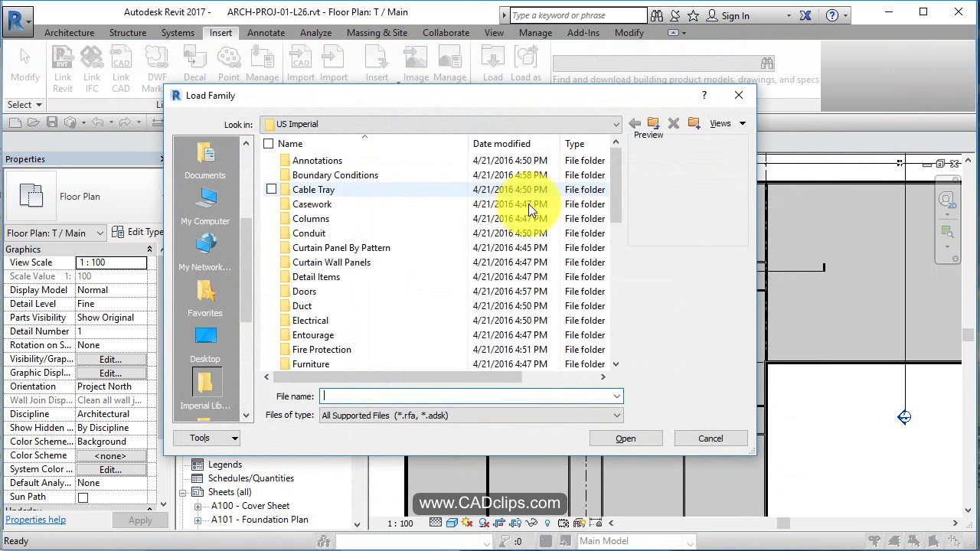
# Step: Select all twelve .rfa files in Libraries > US Metric > Doors and open them
pyautogui.click(373, 125)
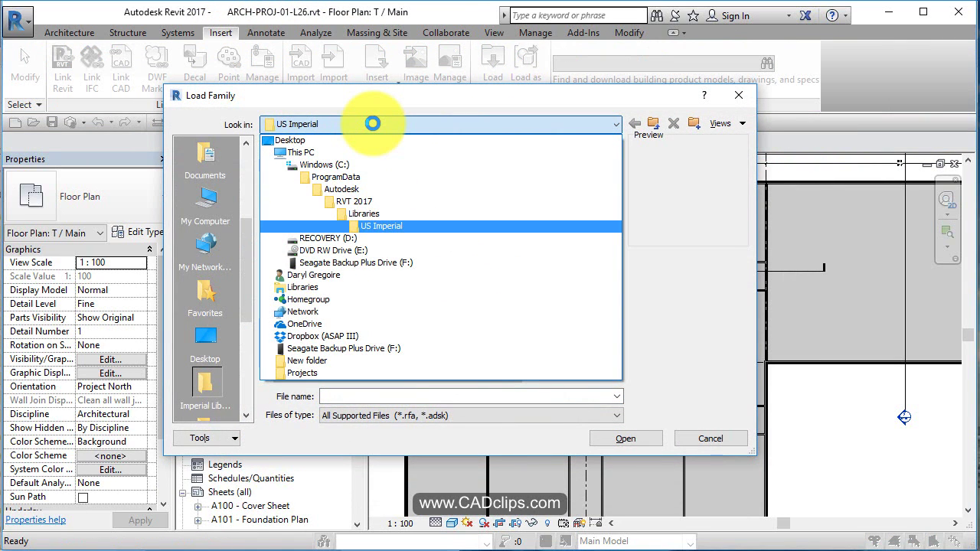
pyautogui.click(371, 213)
pyautogui.doubleClick(316, 204)
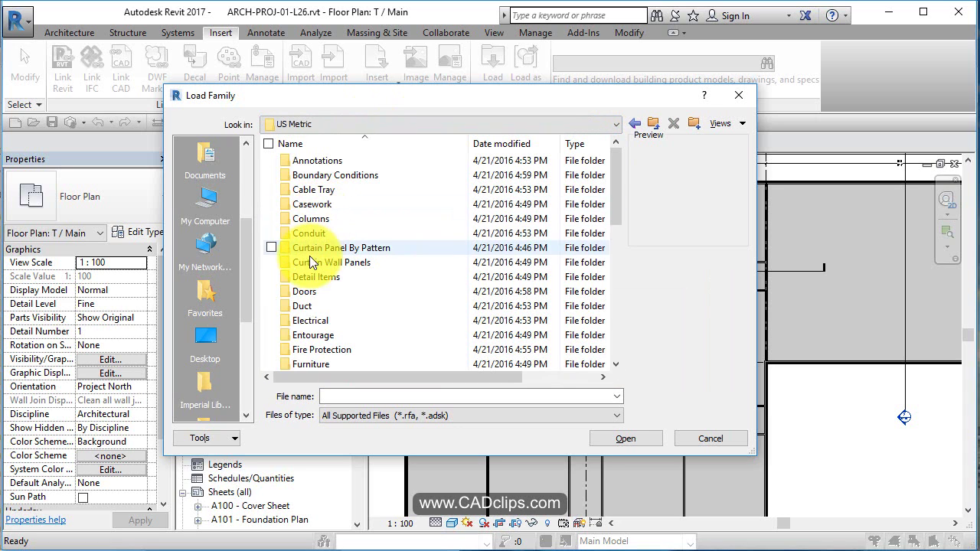
pyautogui.click(307, 291)
pyautogui.doubleClick(307, 291)
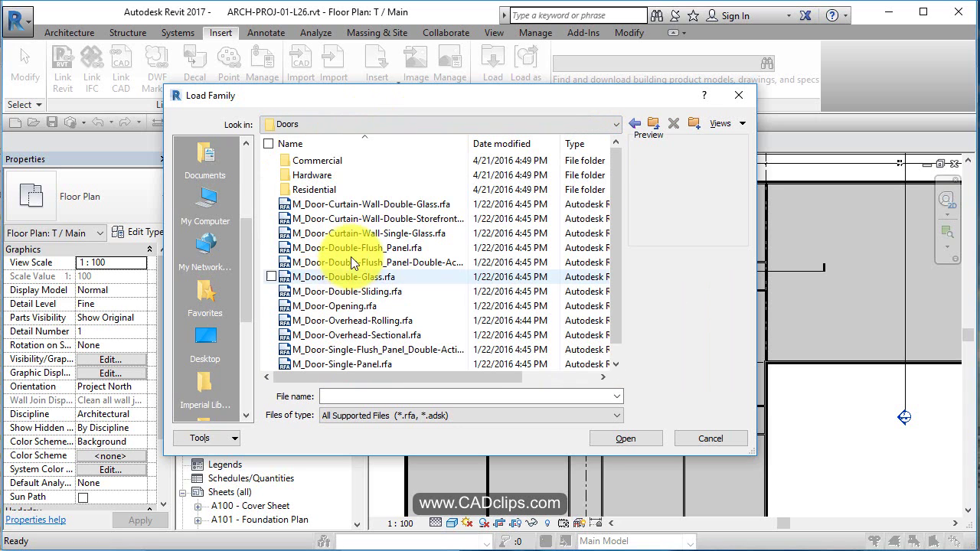
pyautogui.click(350, 201)
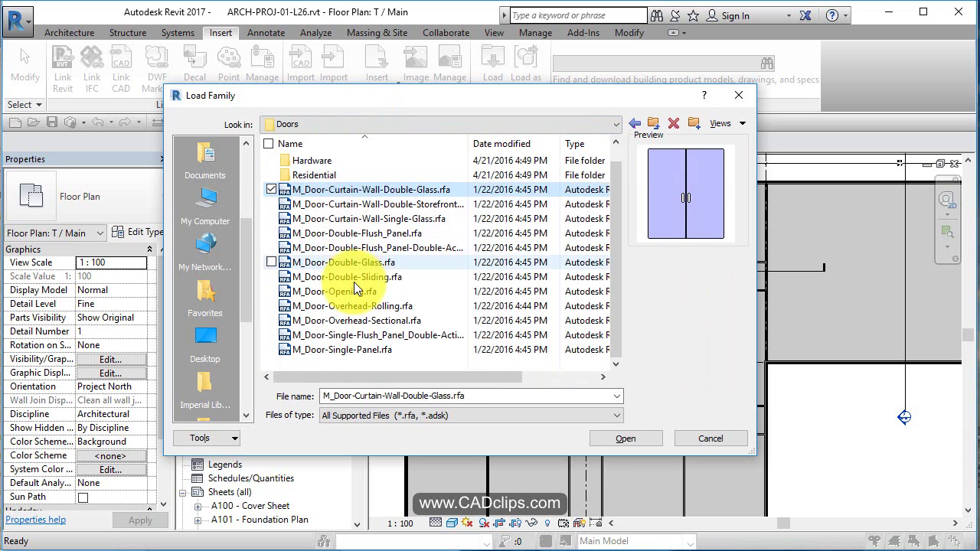
pyautogui.keyDown('shift'); pyautogui.click(344, 351); pyautogui.keyUp('shift')
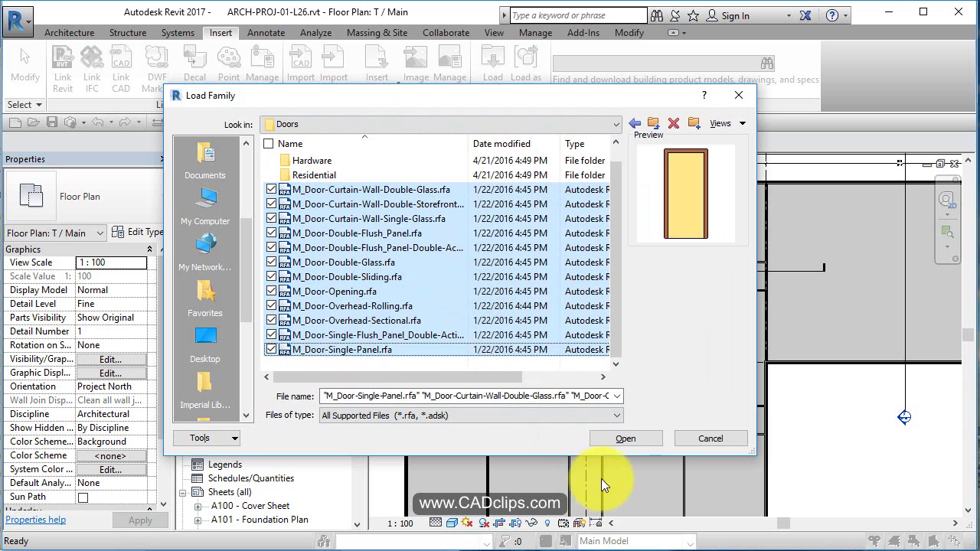
pyautogui.click(621, 439)
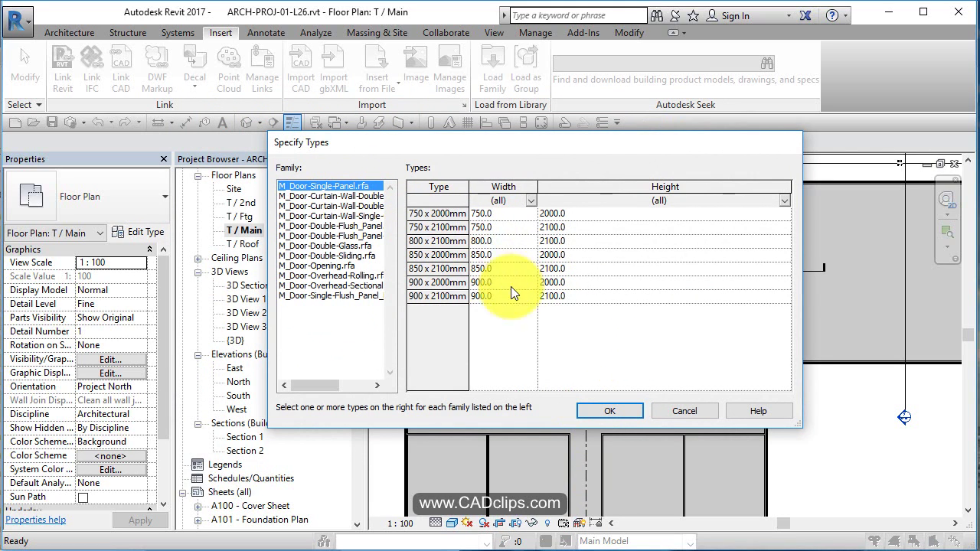
# Step: Pick 850 and 900 x 2000mm single-panel sizes and 1800 x 2000mm for both double-flush doors
pyautogui.click(441, 255)
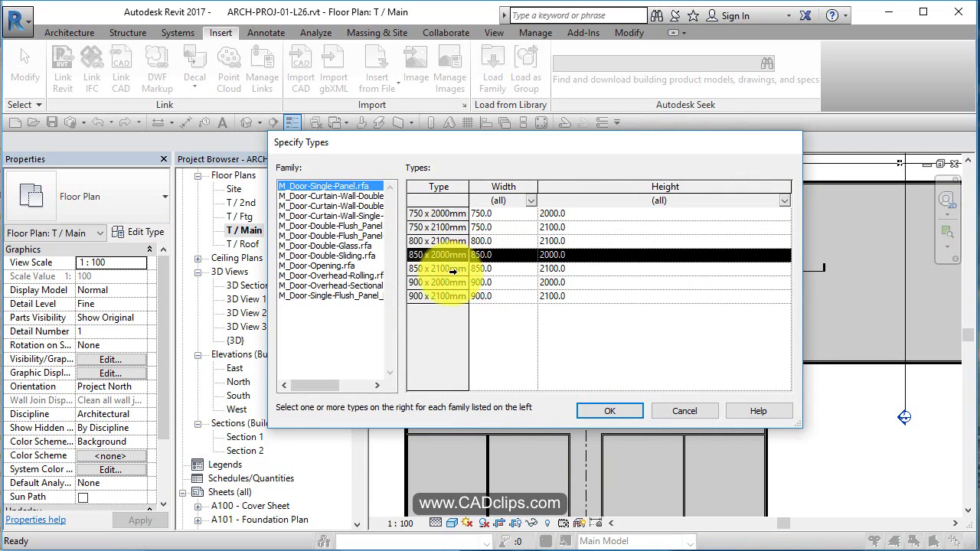
pyautogui.keyDown('ctrl'); pyautogui.click(441, 282); pyautogui.keyUp('ctrl')
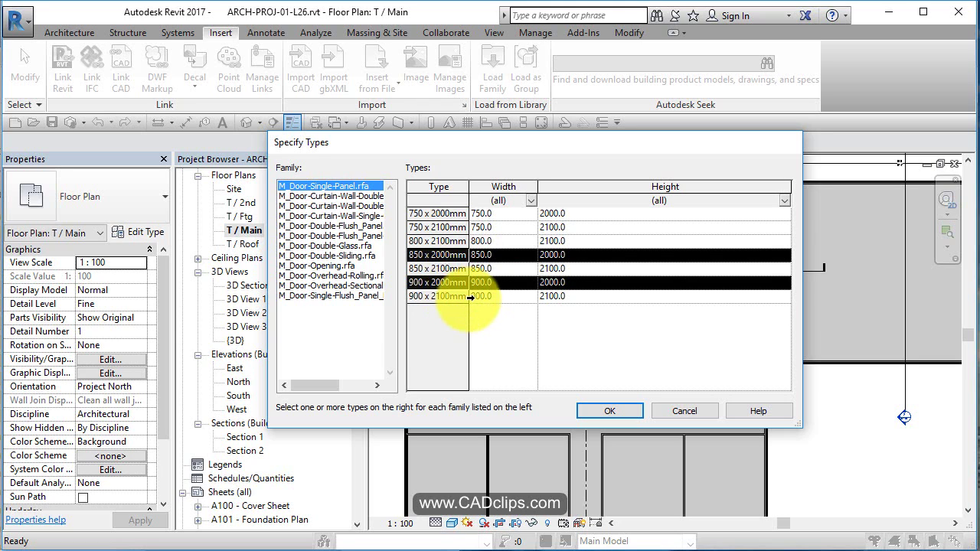
pyautogui.click(354, 194)
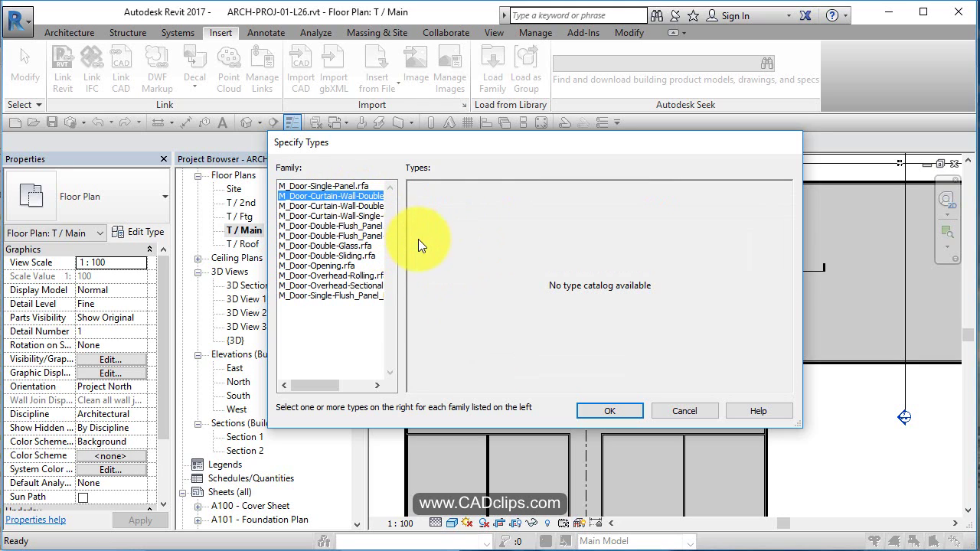
pyautogui.click(352, 204)
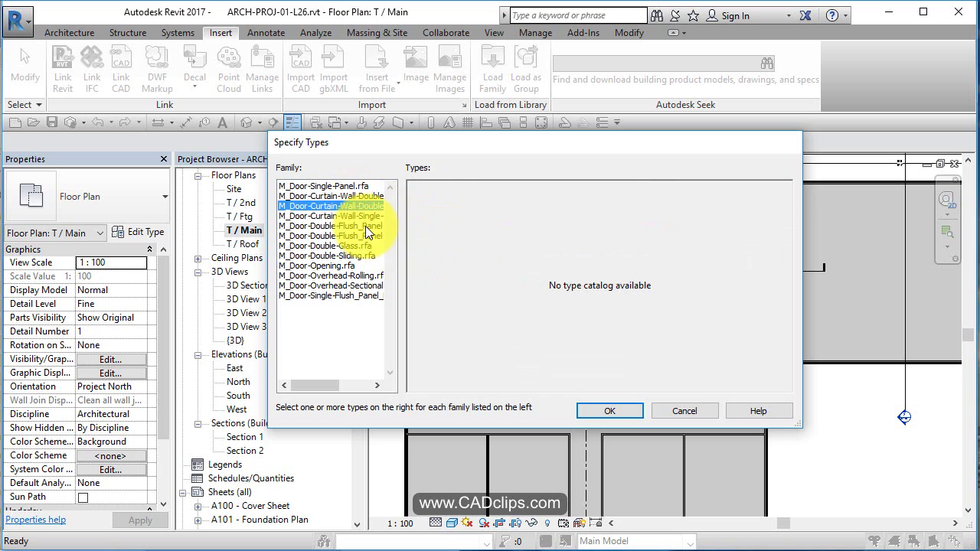
pyautogui.click(356, 215)
pyautogui.click(356, 226)
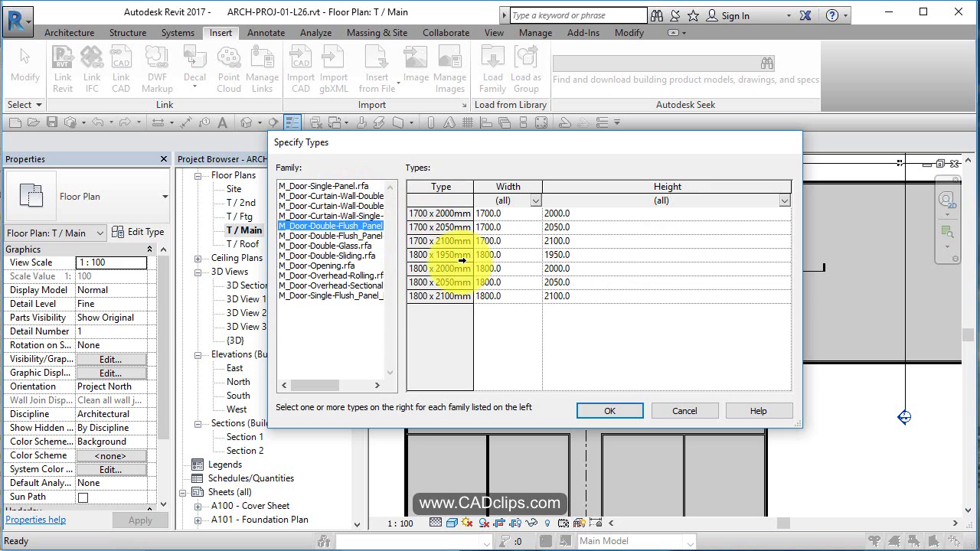
pyautogui.click(440, 268)
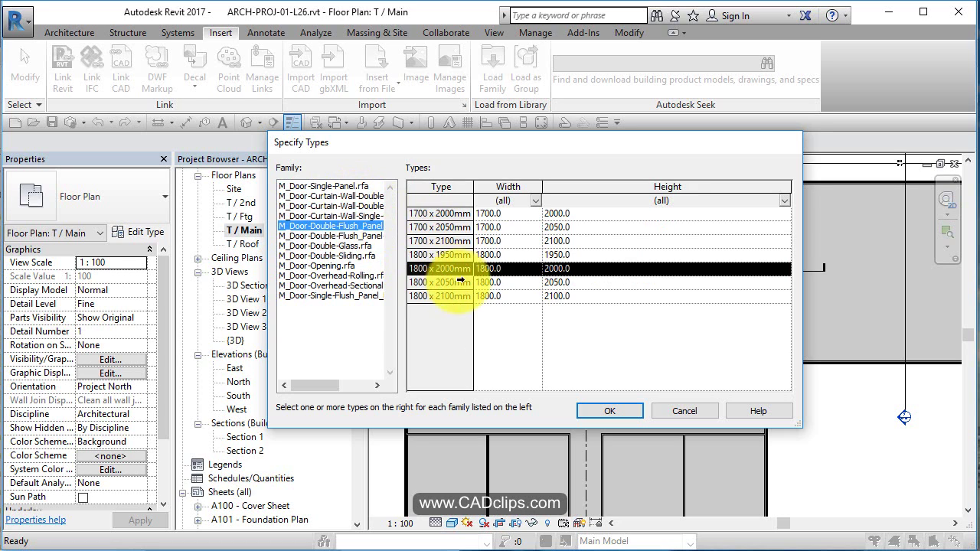
pyautogui.click(340, 236)
pyautogui.click(441, 268)
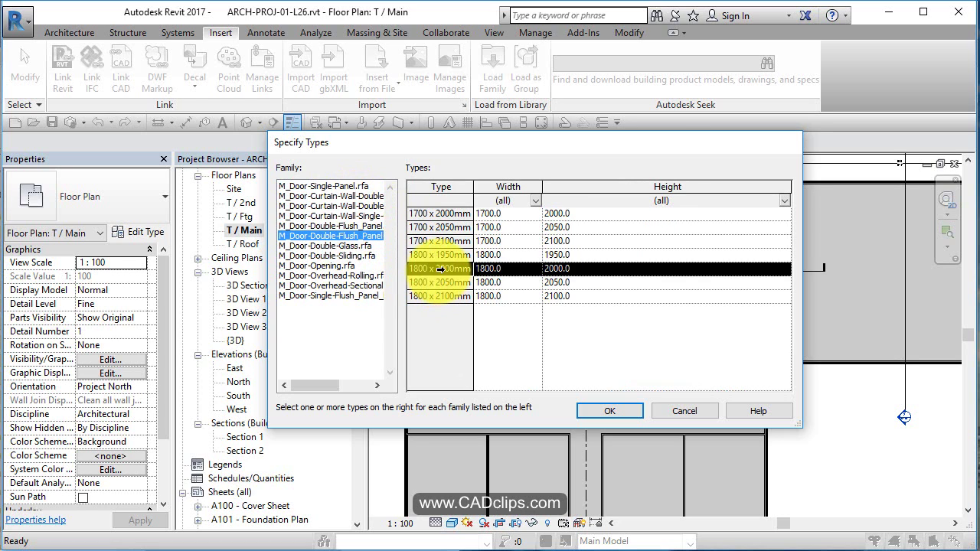
# Step: Pick 1800 x 2000mm Double-Glass, 1800 x 2050mm Double-Sliding and 900 x 2000mm Single-Flush, then confirm
pyautogui.click(350, 245)
pyautogui.click(434, 271)
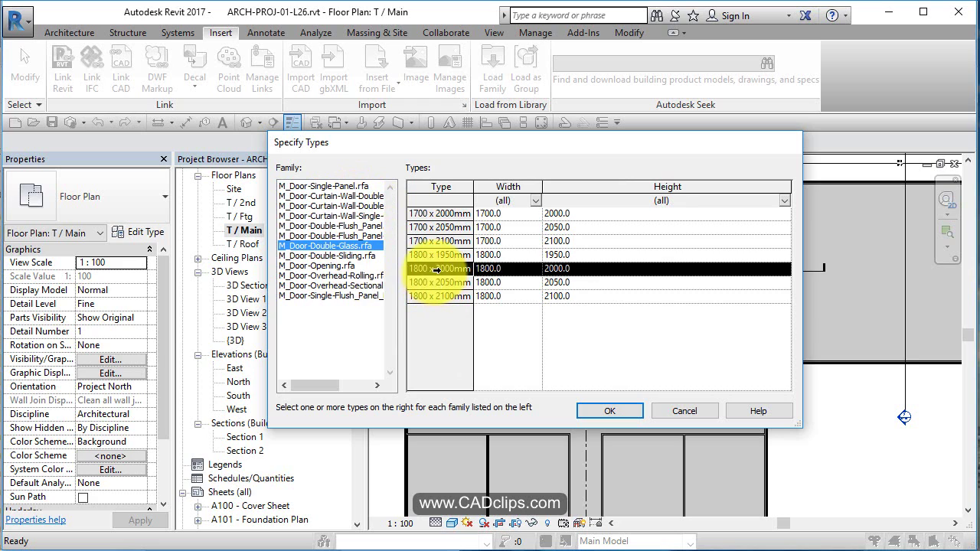
pyautogui.click(350, 256)
pyautogui.click(441, 283)
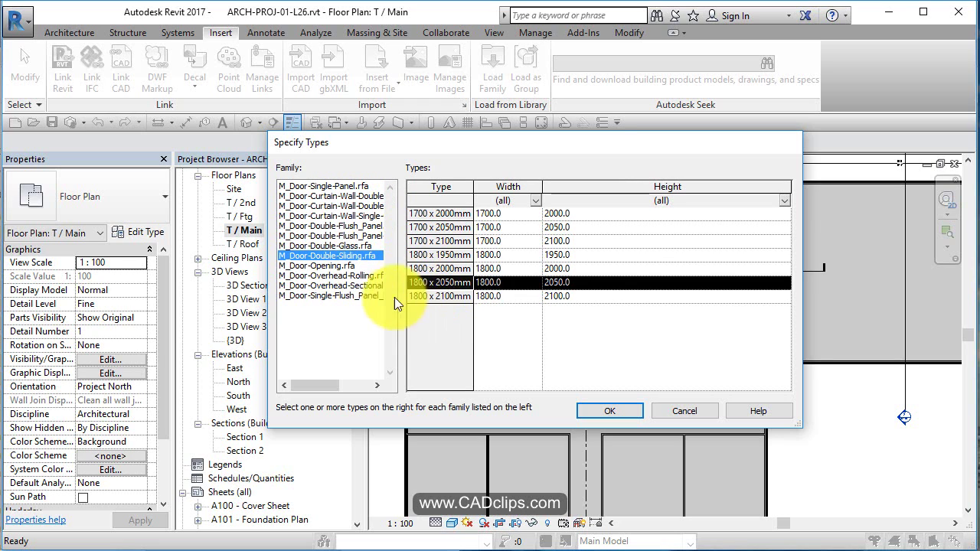
pyautogui.click(351, 265)
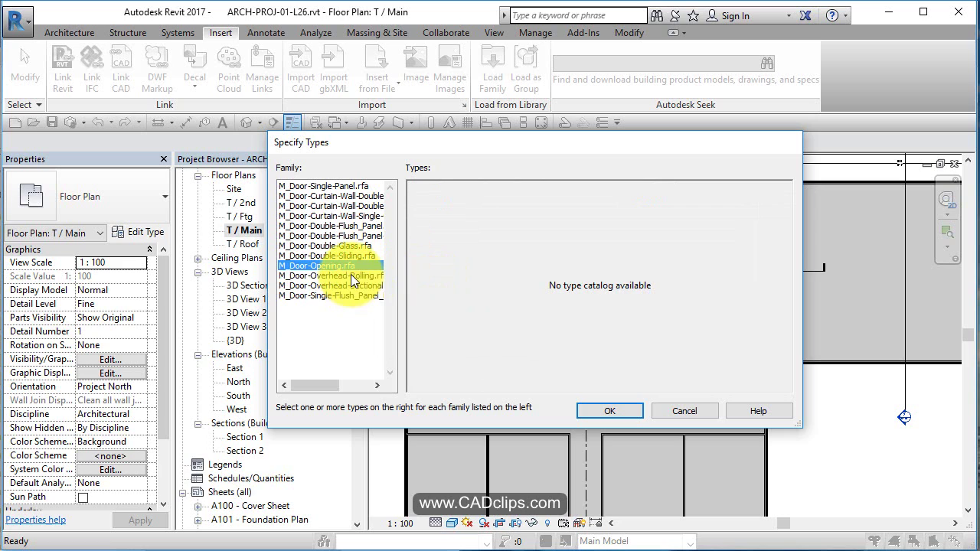
pyautogui.click(353, 286)
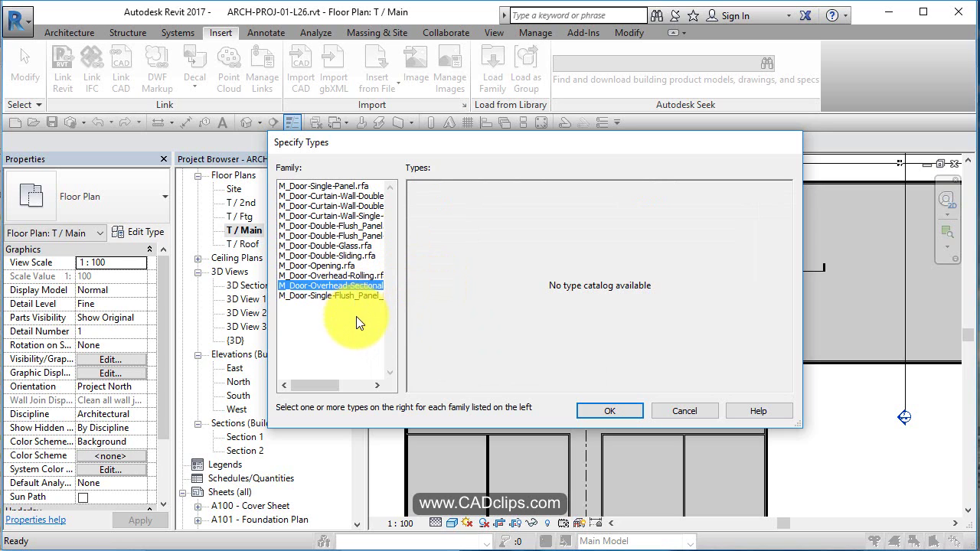
pyautogui.click(351, 296)
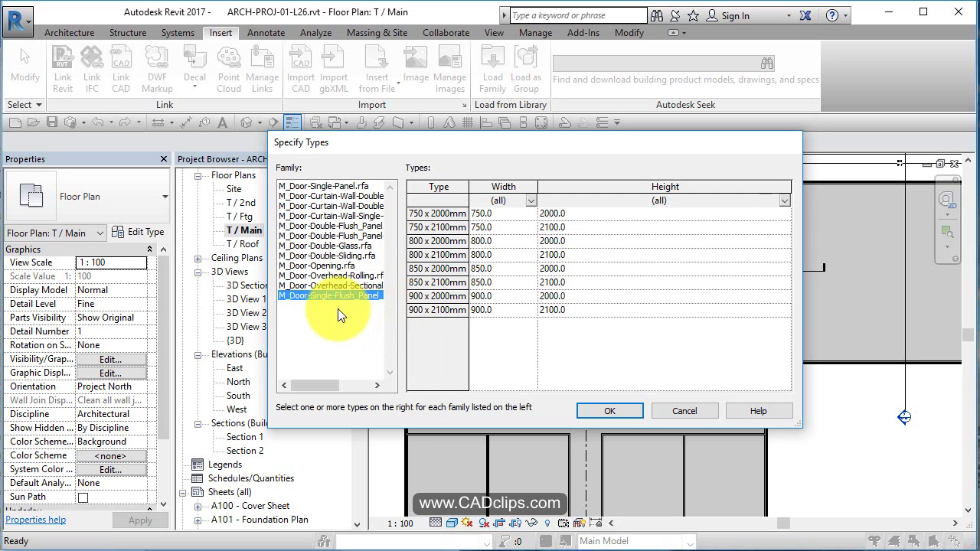
pyautogui.click(440, 282)
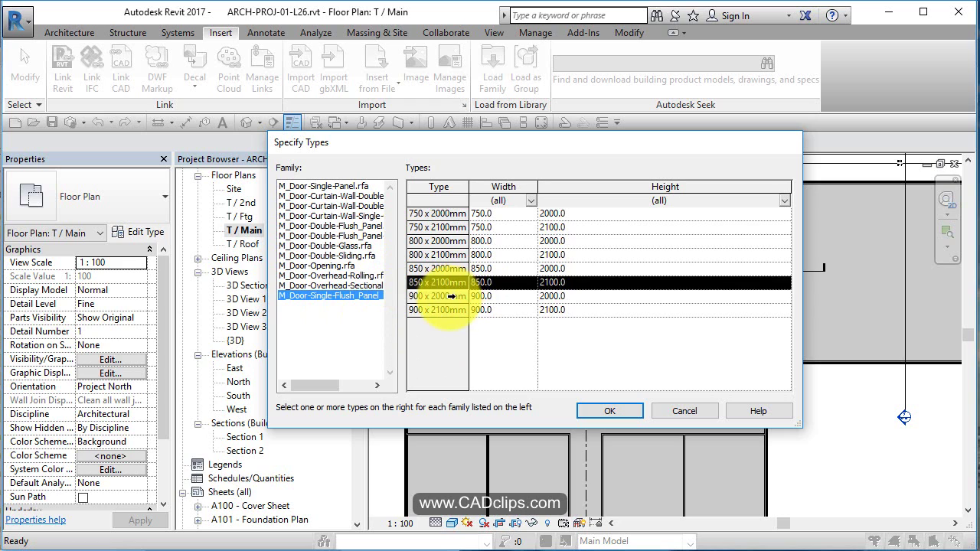
pyautogui.click(452, 296)
pyautogui.click(617, 411)
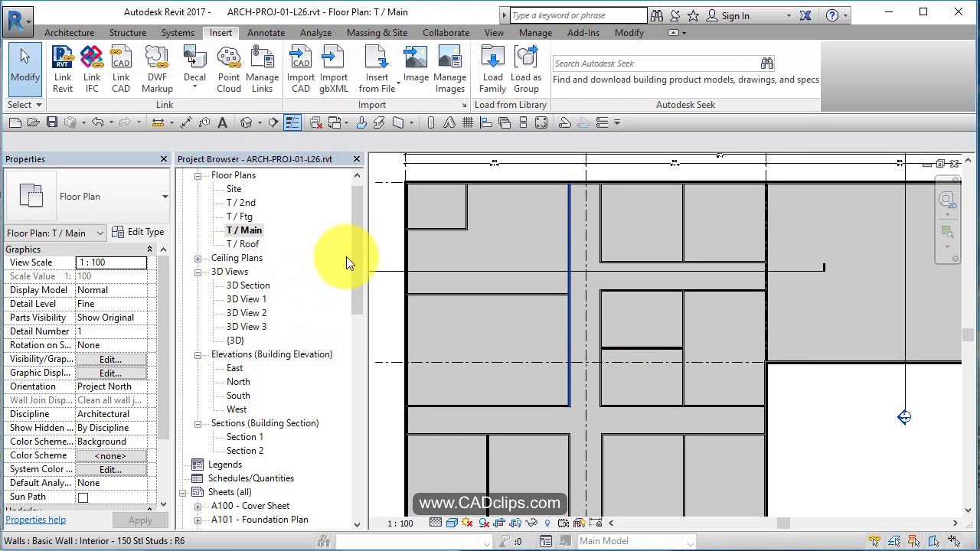
# Step: In the Project Browser, expand Doors > M_Door-Double-Glass and select its 1800 x 2000mm type
pyautogui.moveTo(356, 235); pyautogui.dragTo(222, 360)
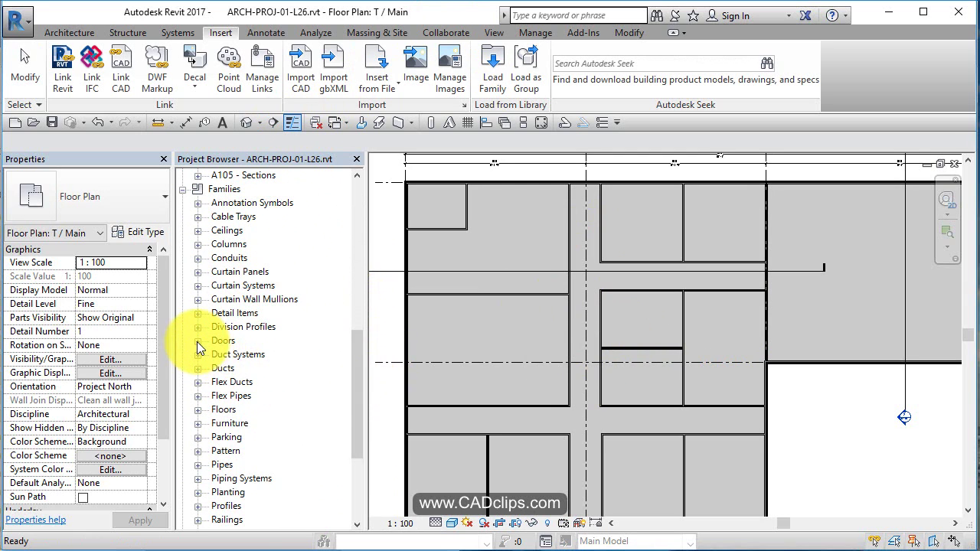
pyautogui.click(197, 342)
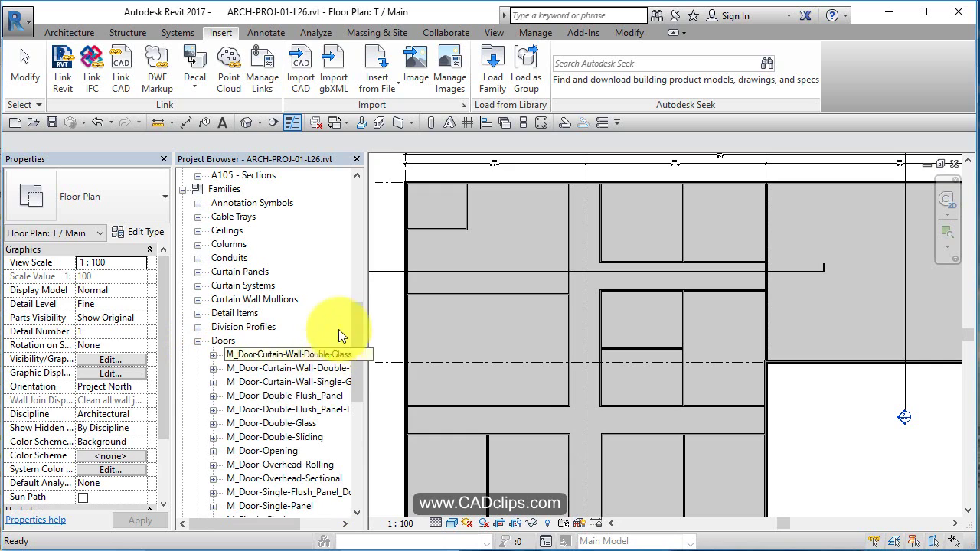
pyautogui.moveTo(358, 309); pyautogui.dragTo(369, 338)
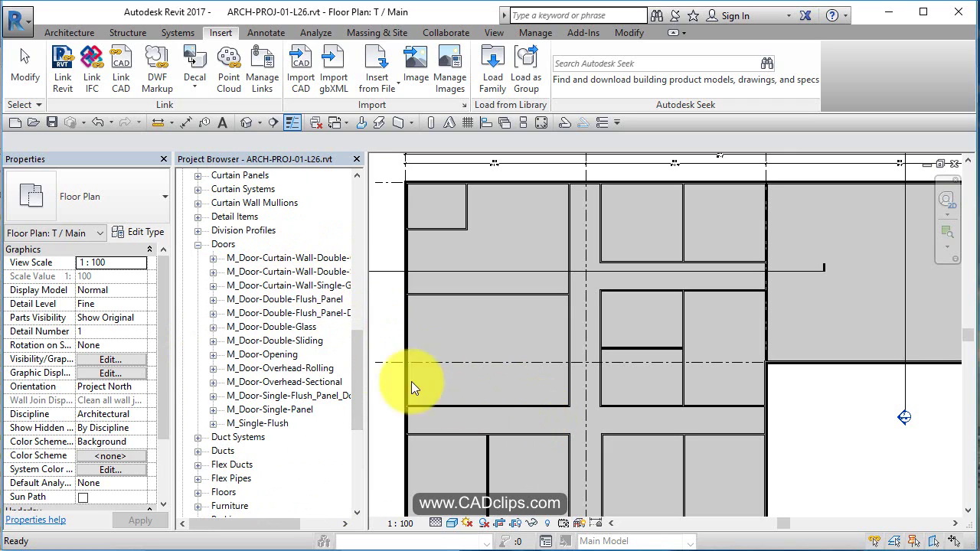
pyautogui.click(292, 329)
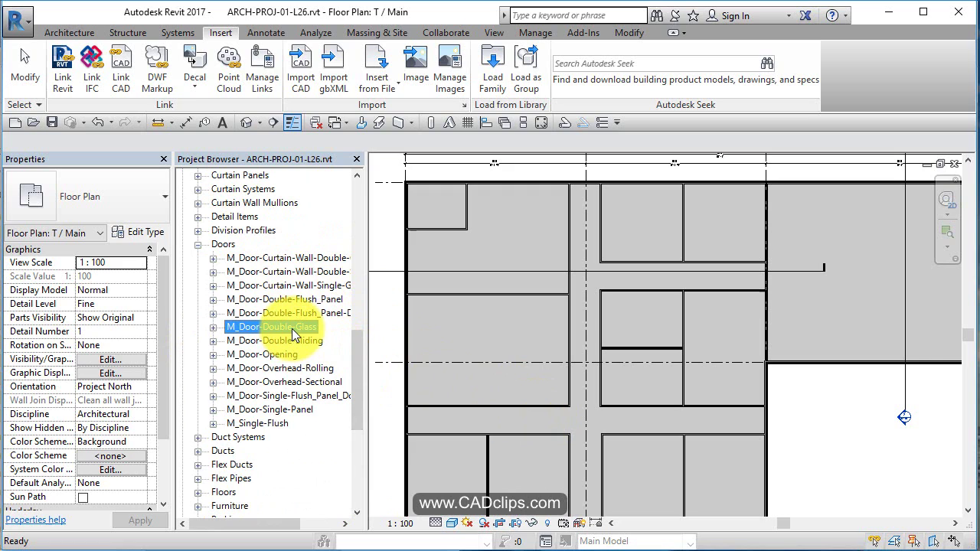
pyautogui.click(214, 328)
pyautogui.click(253, 342)
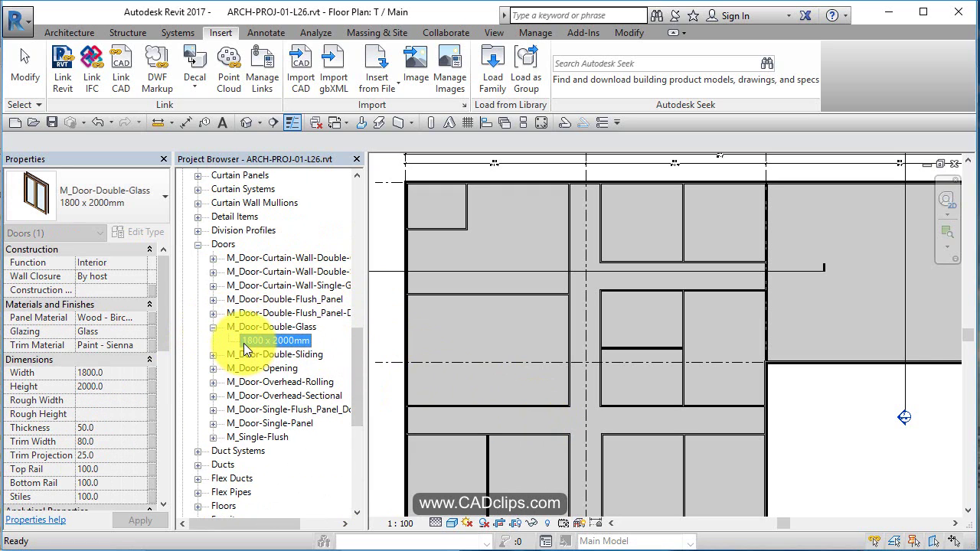
# Step: Place a 1800 x 2000mm double-glass door in the lower exterior wall
pyautogui.moveTo(544, 372); pyautogui.dragTo(547, 373)
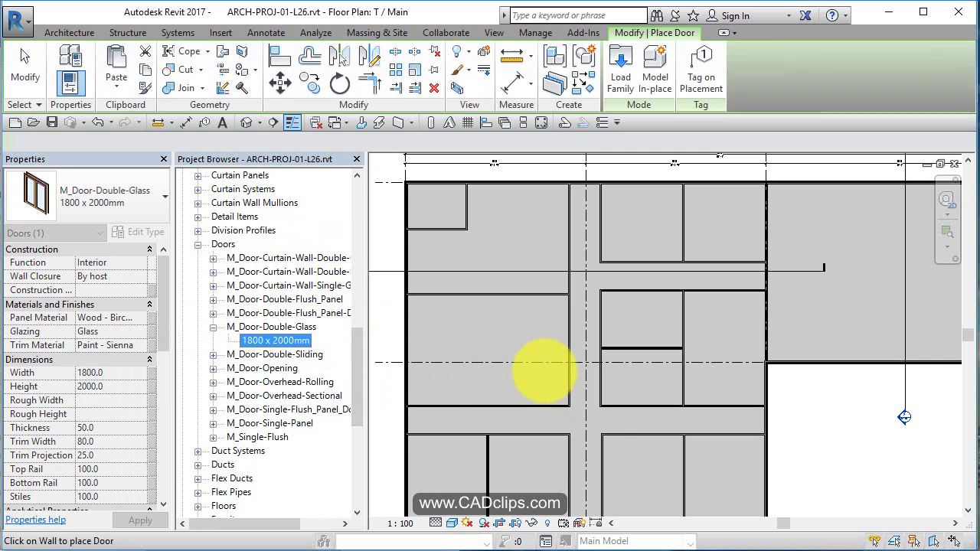
pyautogui.moveTo(597, 356); pyautogui.dragTo(551, 271, button='middle')
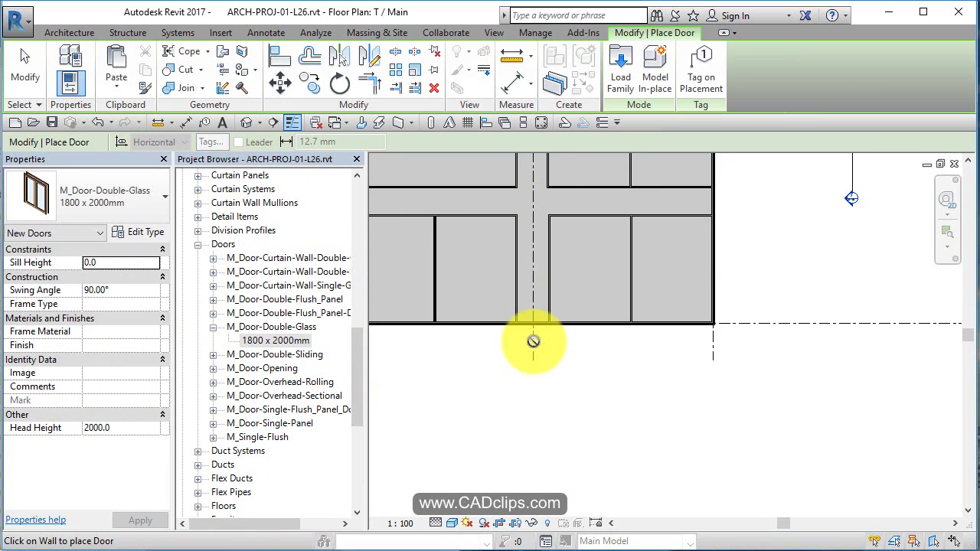
pyautogui.scroll(3, 533, 335)
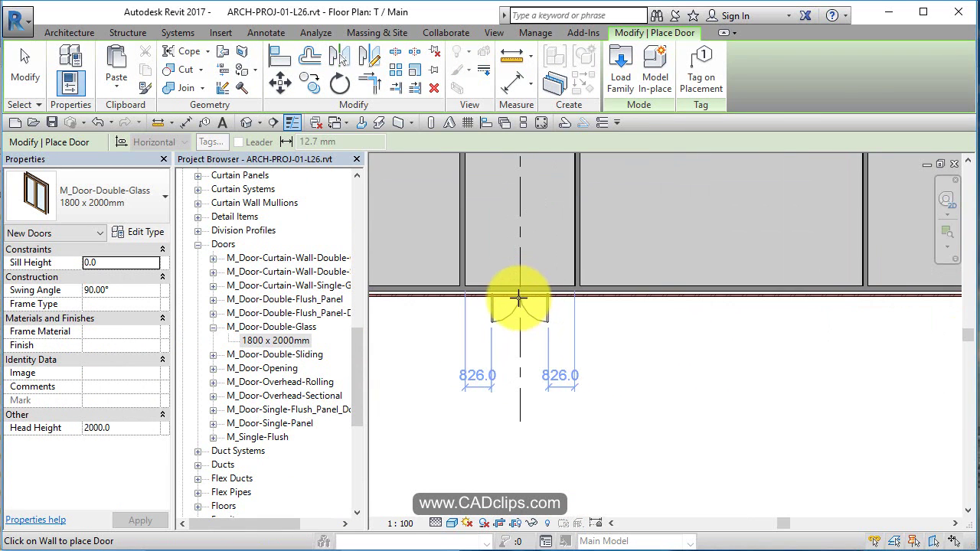
pyautogui.click(566, 373)
# Step: Place double-glass doors in the right and top exterior walls near grid line 2
pyautogui.scroll(-2, 566, 373)
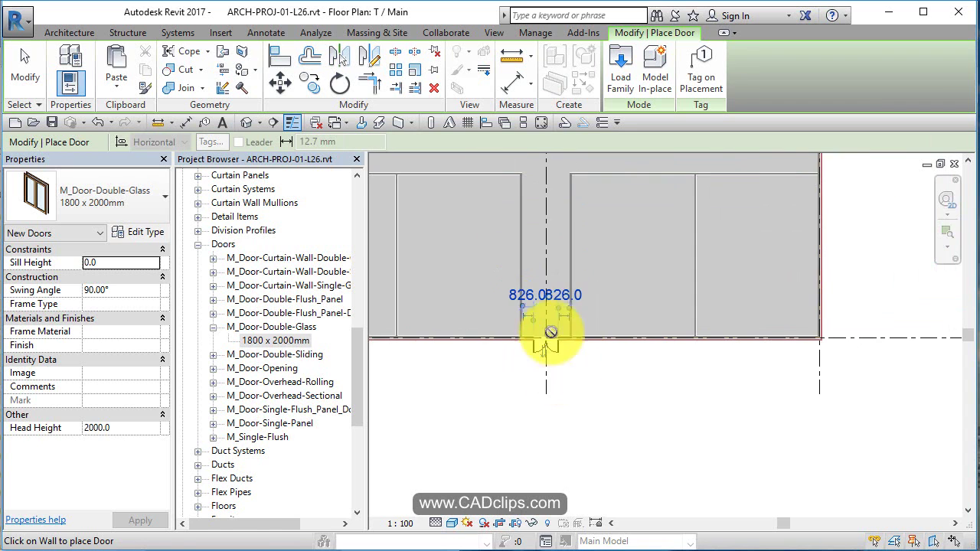
pyautogui.moveTo(552, 332); pyautogui.dragTo(409, 353, button='middle')
pyautogui.scroll(2, 409, 354)
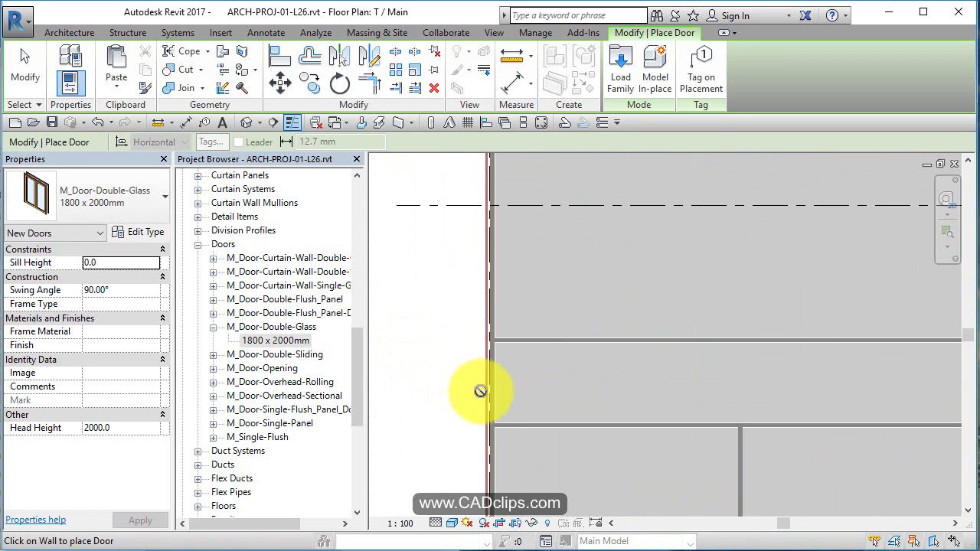
pyautogui.moveTo(590, 393); pyautogui.dragTo(692, 299, button='middle')
pyautogui.scroll(-3, 681, 281)
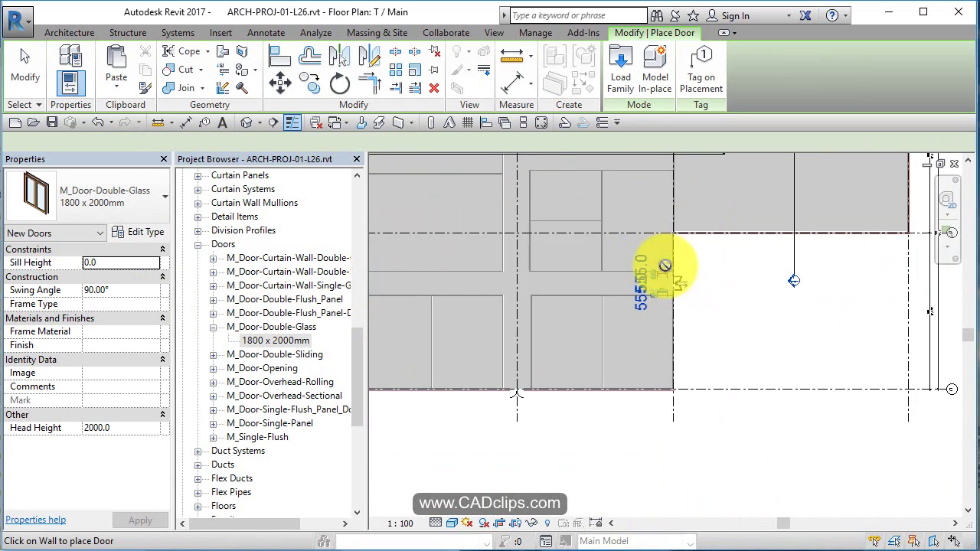
pyautogui.moveTo(664, 265); pyautogui.dragTo(689, 453, button='middle')
pyautogui.scroll(2, 539, 250)
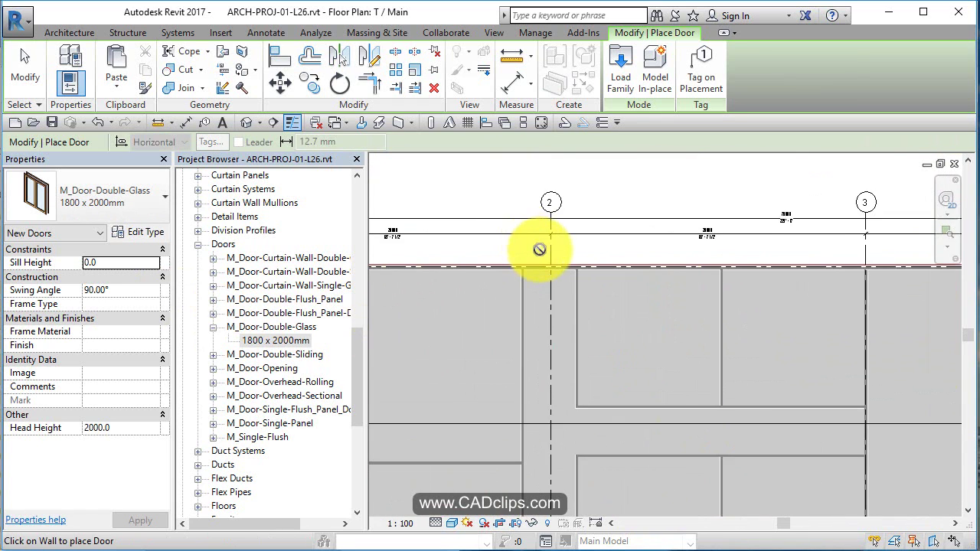
pyautogui.scroll(2, 539, 249)
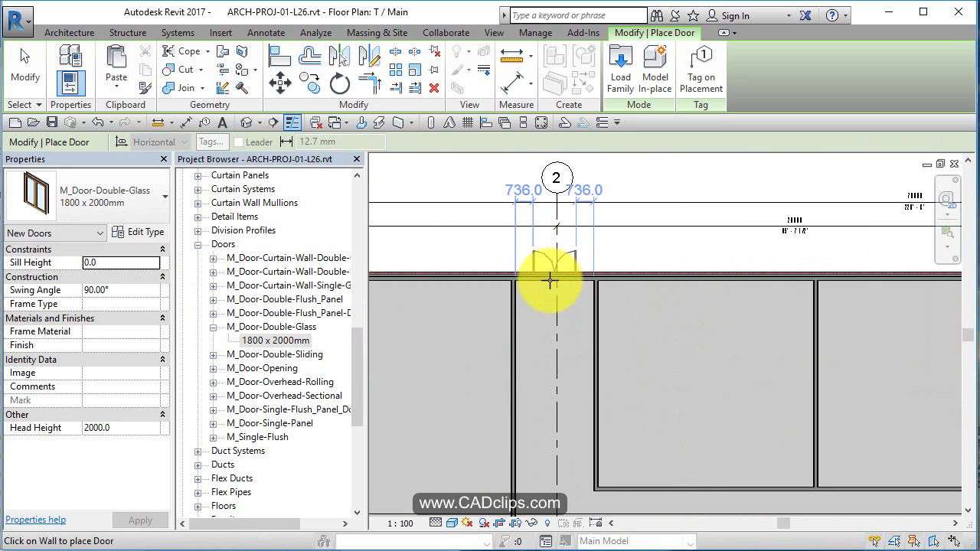
pyautogui.scroll(-4, 550, 282)
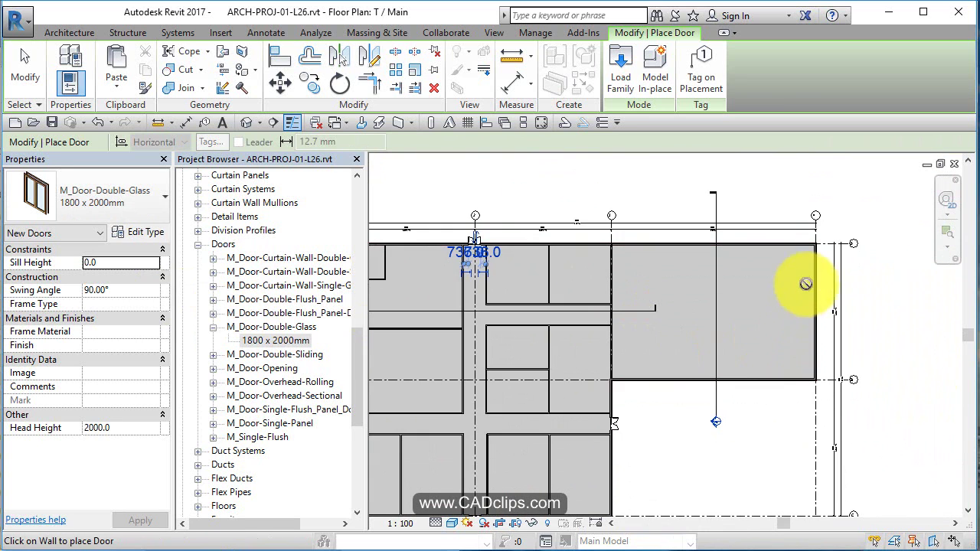
pyautogui.scroll(2, 805, 284)
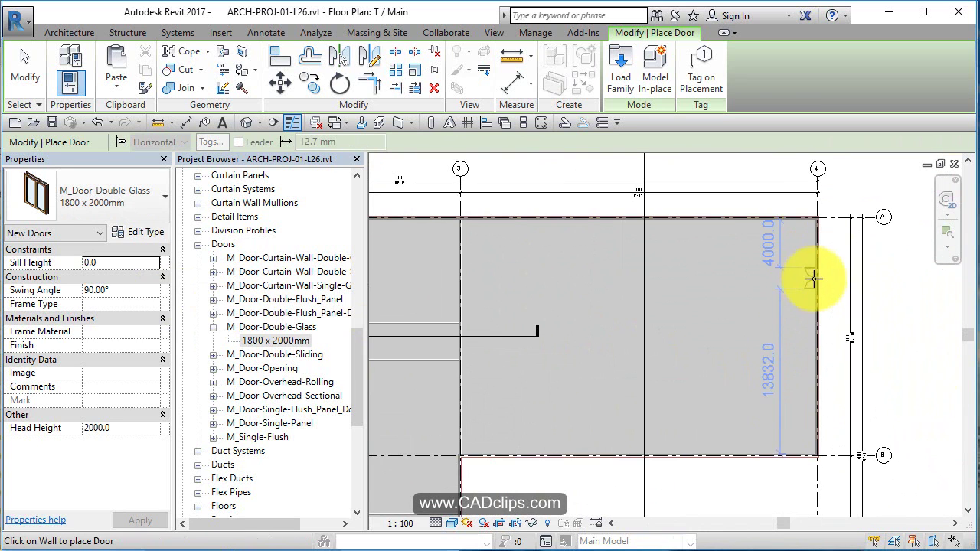
pyautogui.click(822, 328)
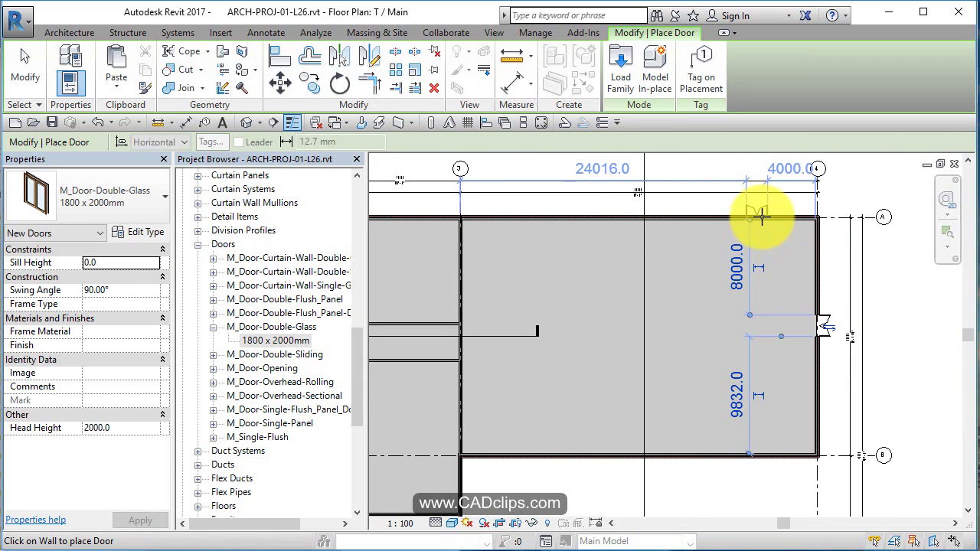
pyautogui.click(762, 217)
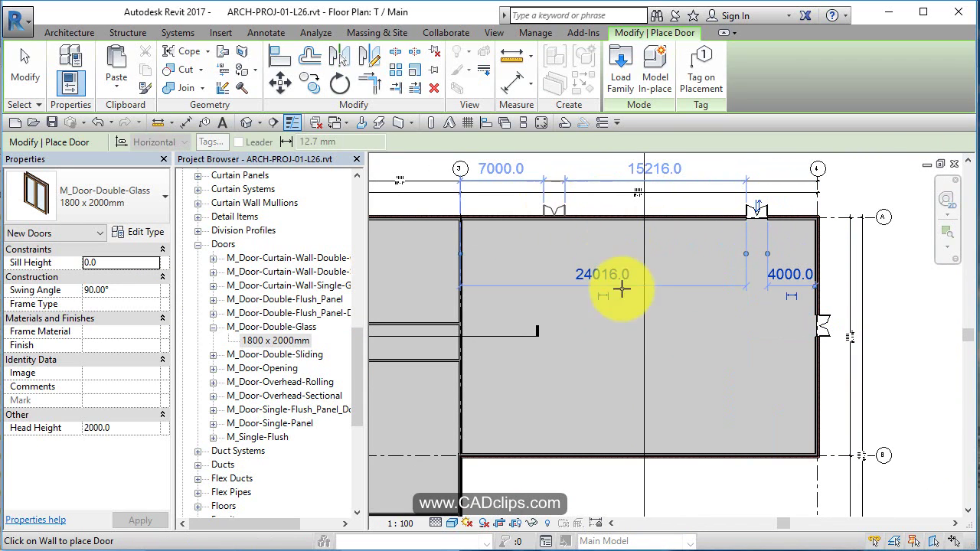
# Step: Place another double-glass door 1000 from the wall corner near grid B
pyautogui.moveTo(574, 393); pyautogui.dragTo(661, 302, button='middle')
pyautogui.scroll(2, 831, 341)
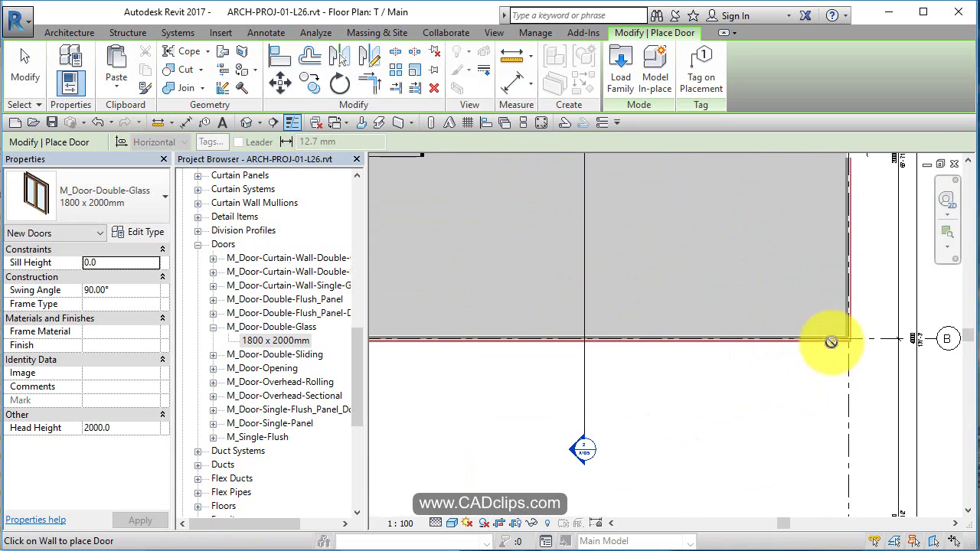
pyautogui.click(806, 346)
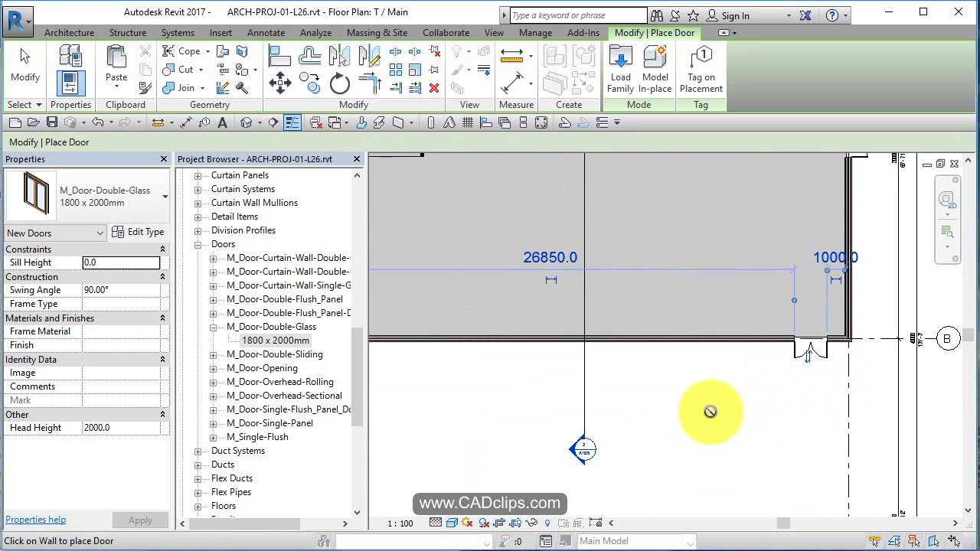
pyautogui.moveTo(711, 412); pyautogui.dragTo(644, 388, button='middle')
pyautogui.scroll(-2, 656, 361)
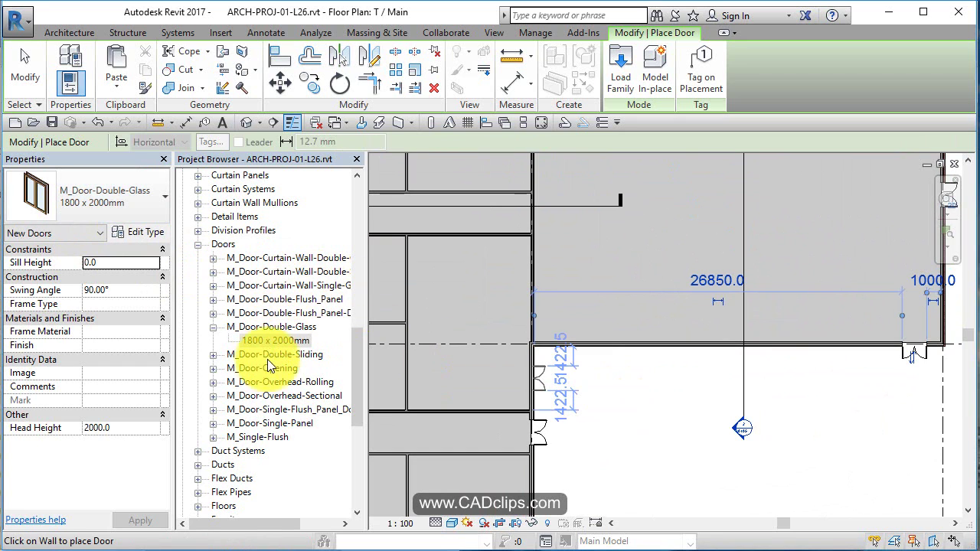
# Step: Place a 2400 x 2000mm M_Door-Overhead-Sectional door in the top exterior wall
pyautogui.click(232, 384)
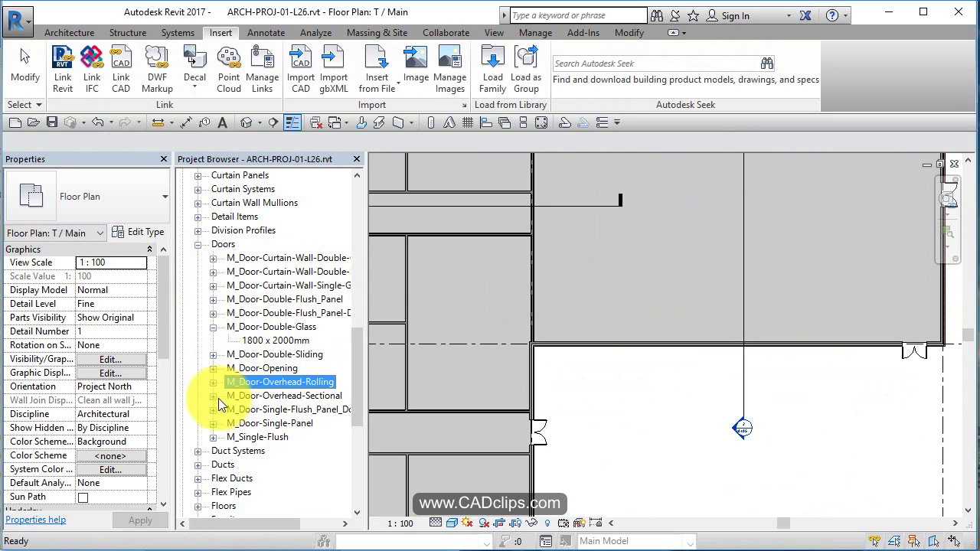
pyautogui.click(214, 395)
pyautogui.moveTo(271, 411); pyautogui.dragTo(678, 344)
pyautogui.scroll(3, 612, 343)
pyautogui.click(606, 343)
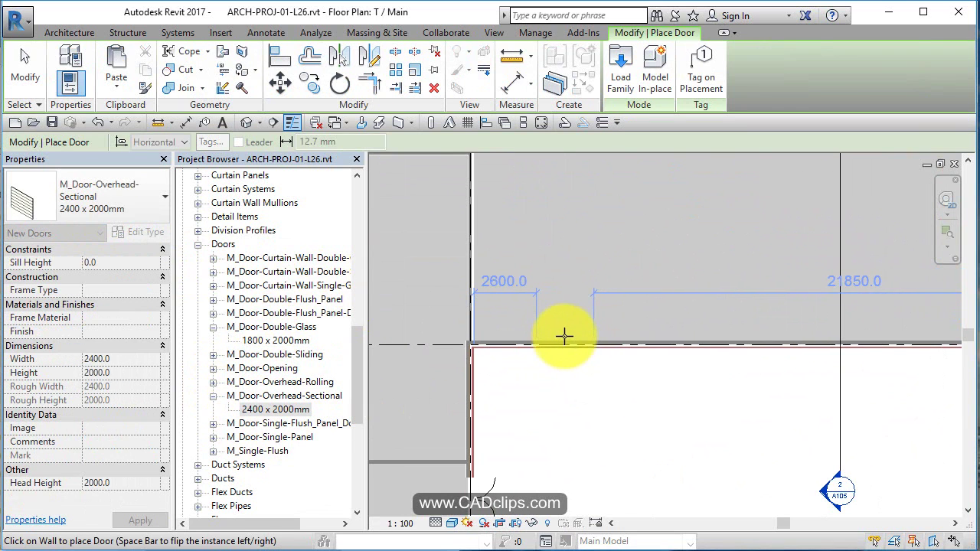
pyautogui.scroll(3, 564, 352)
pyautogui.press('Escape')
pyautogui.press('Escape')
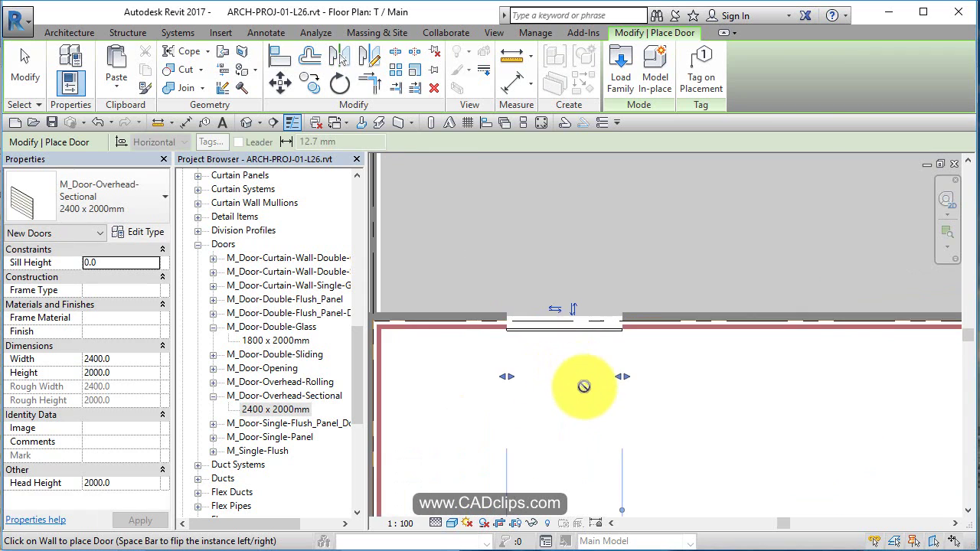
# Step: Flip the new overhead sectional door so it faces the other side of the wall
pyautogui.click(581, 328)
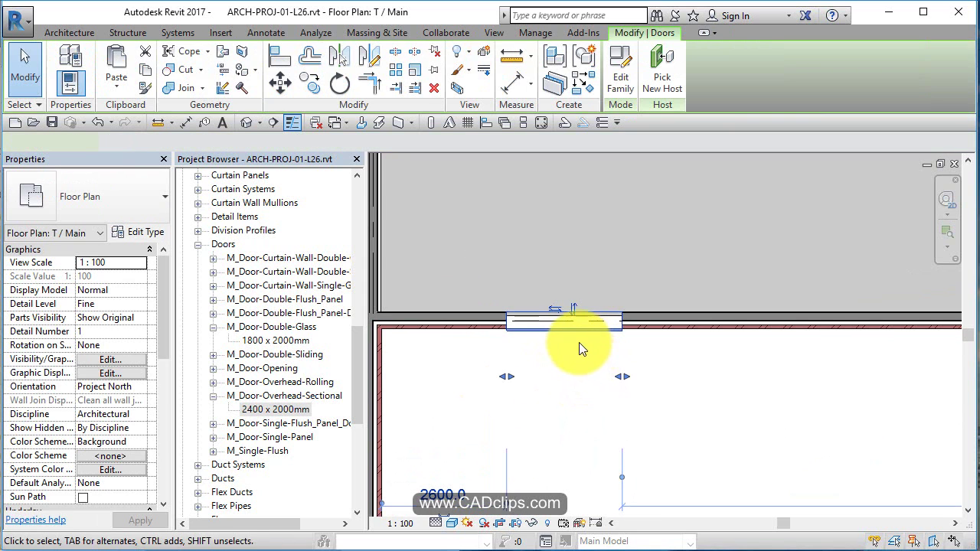
pyautogui.press('space')
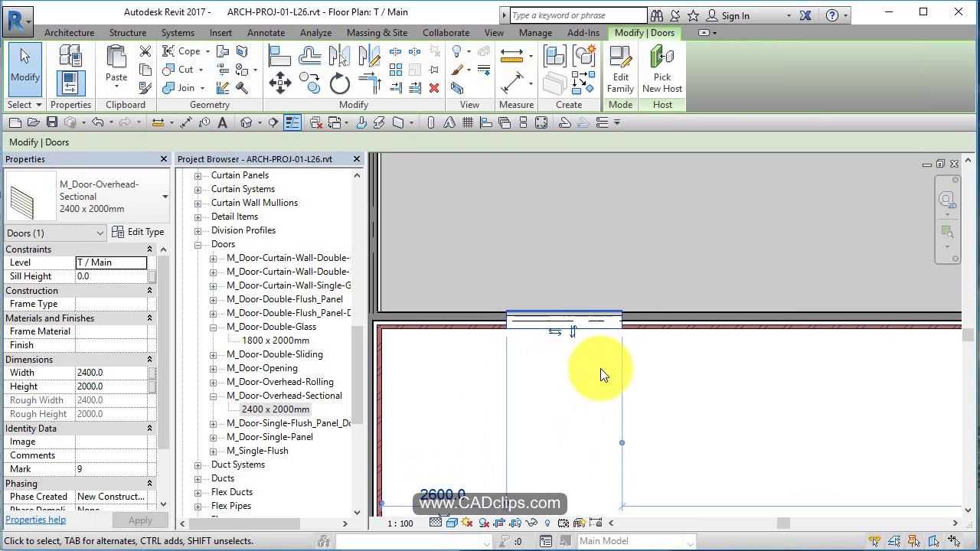
pyautogui.click(593, 374)
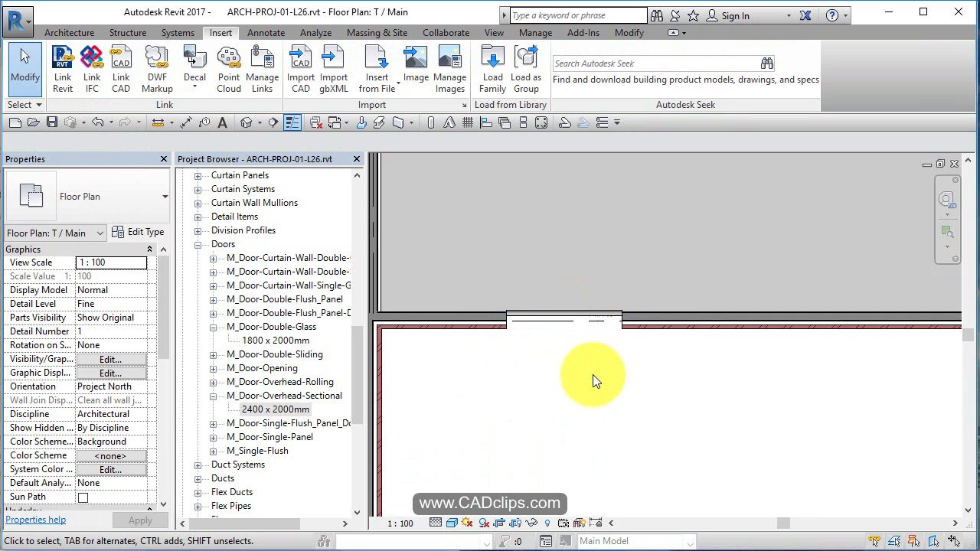
pyautogui.click(560, 315)
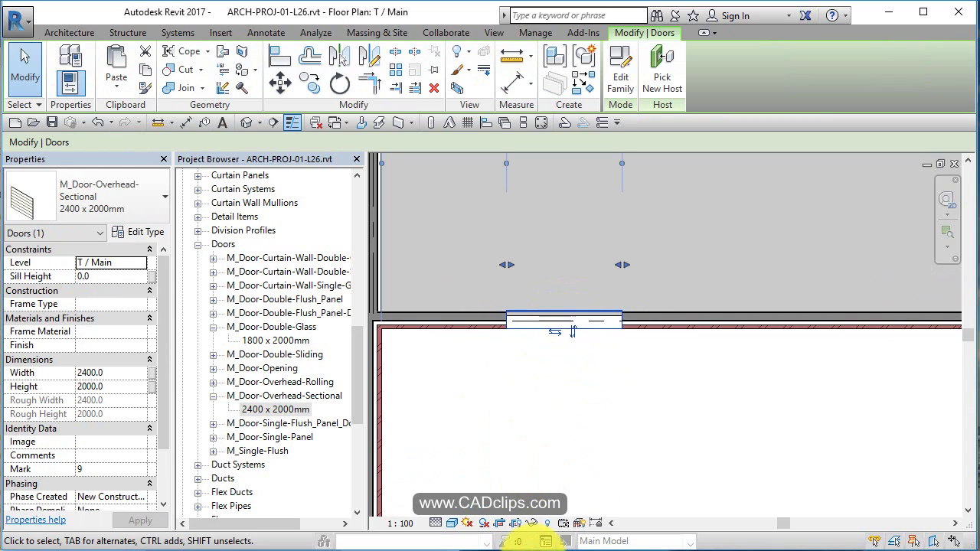
pyautogui.click(141, 231)
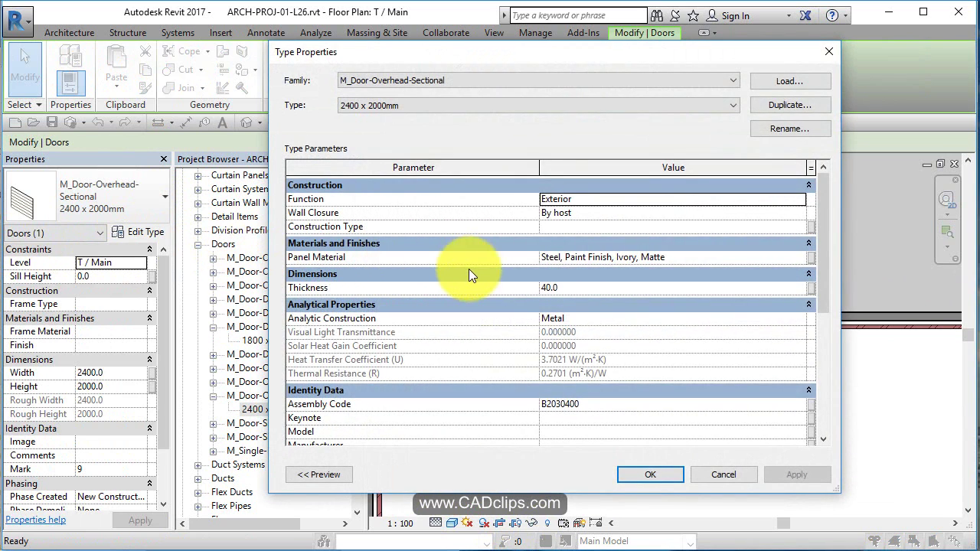
pyautogui.click(772, 111)
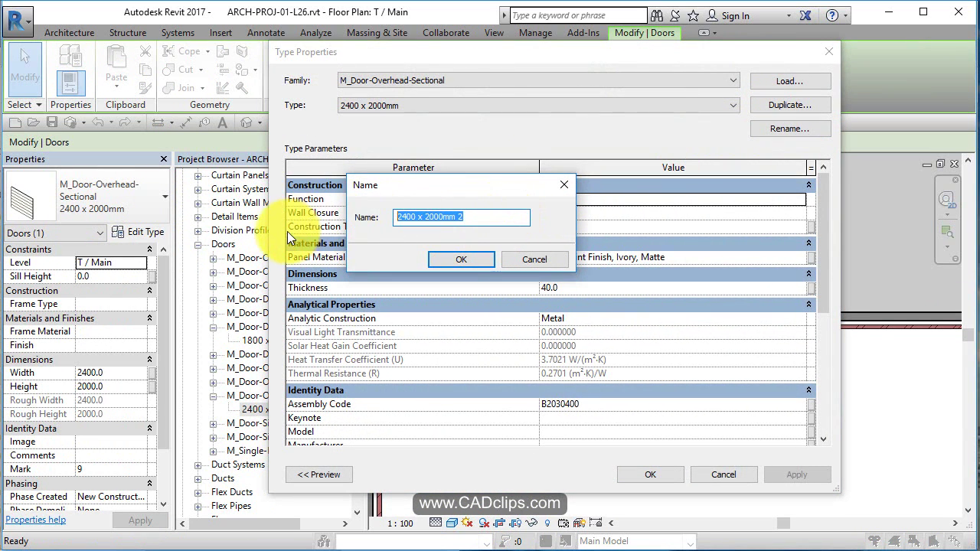
pyautogui.write("18'")
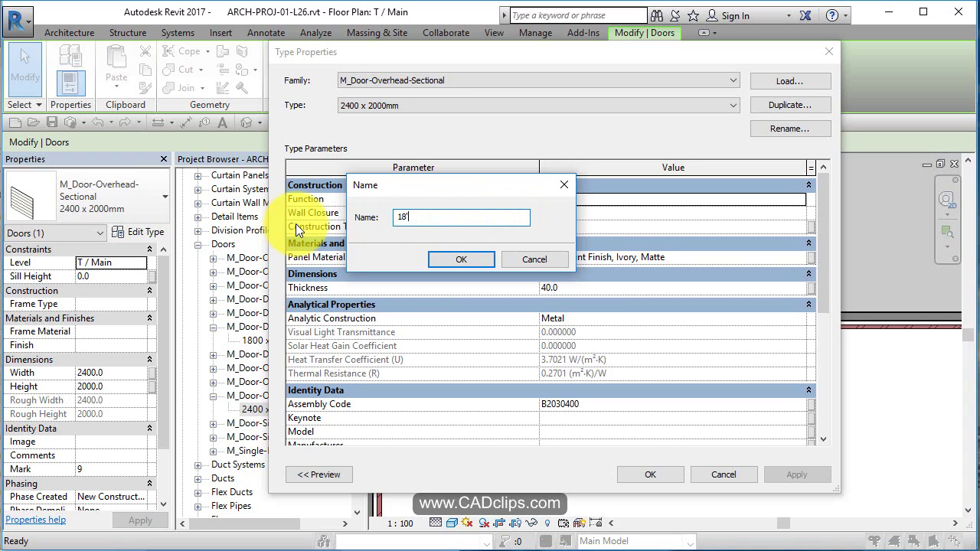
pyautogui.write(" X 09'")
pyautogui.press('BackSpace')
pyautogui.press('BackSpace')
pyautogui.press('BackSpace')
pyautogui.write("9'")
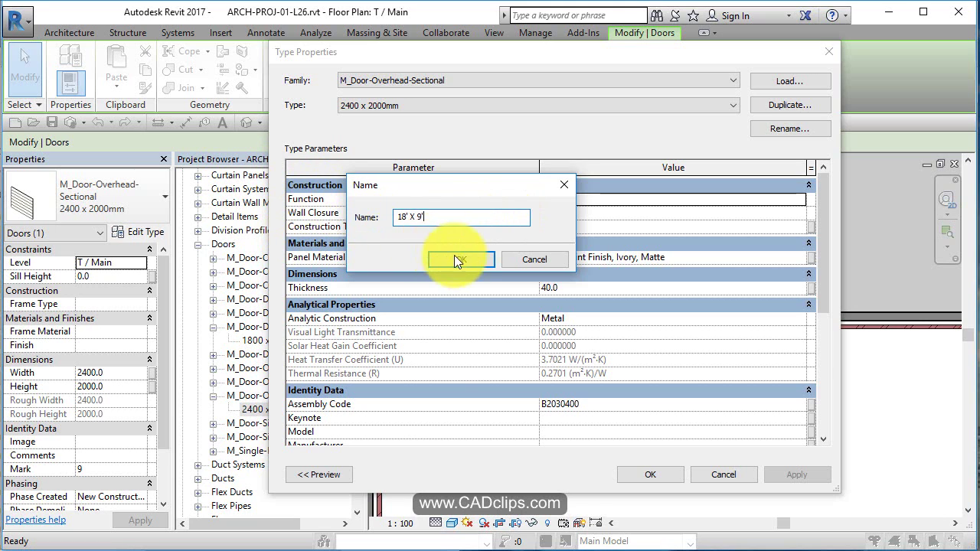
pyautogui.click(457, 259)
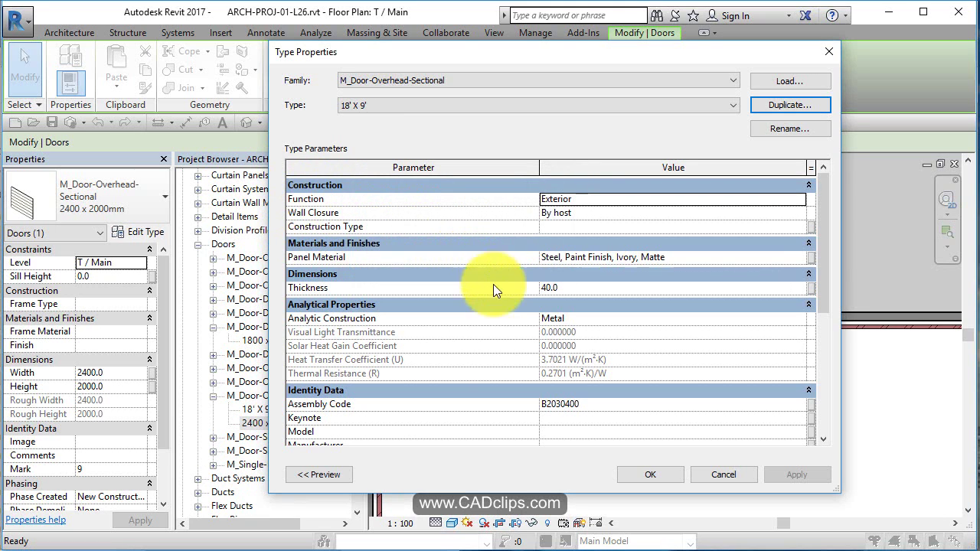
pyautogui.scroll(-3, 618, 289)
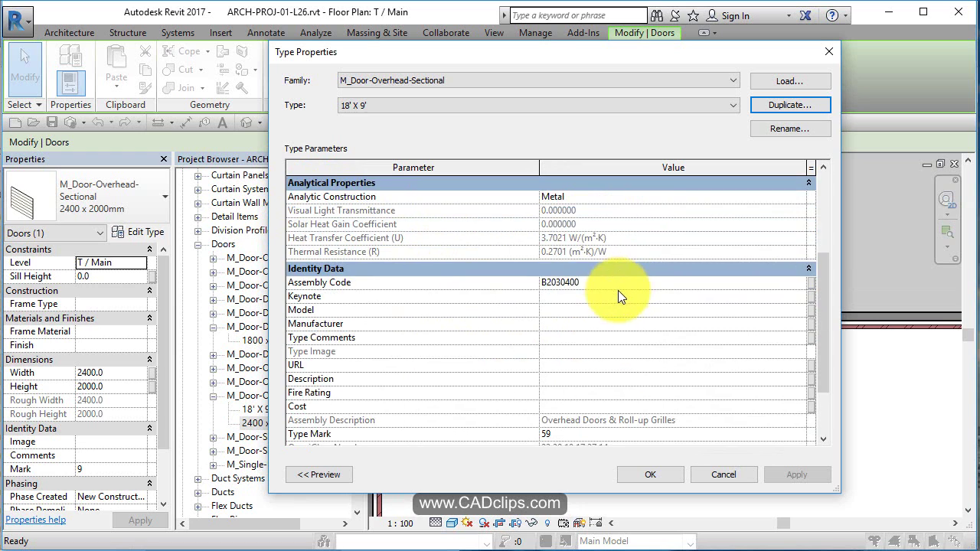
pyautogui.scroll(-2, 618, 291)
pyautogui.scroll(5, 620, 298)
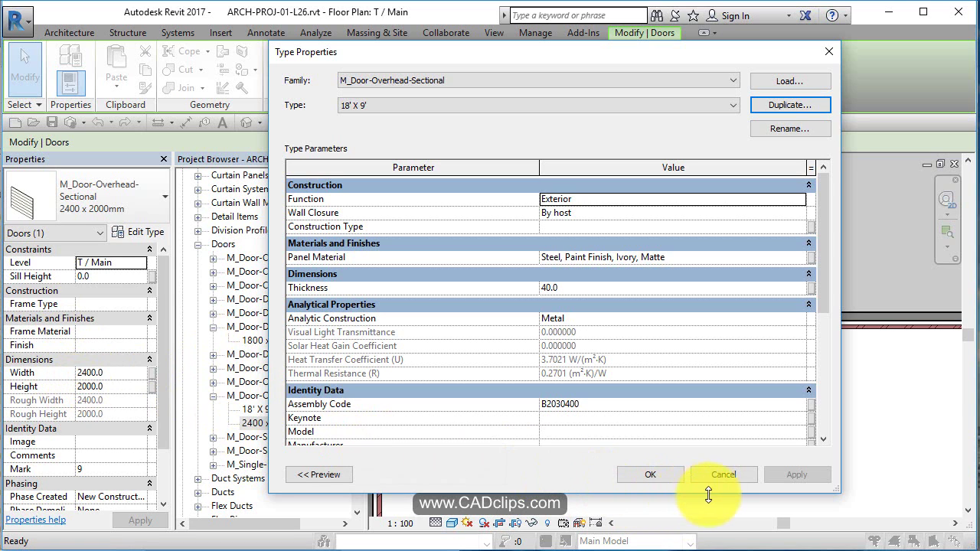
pyautogui.click(740, 474)
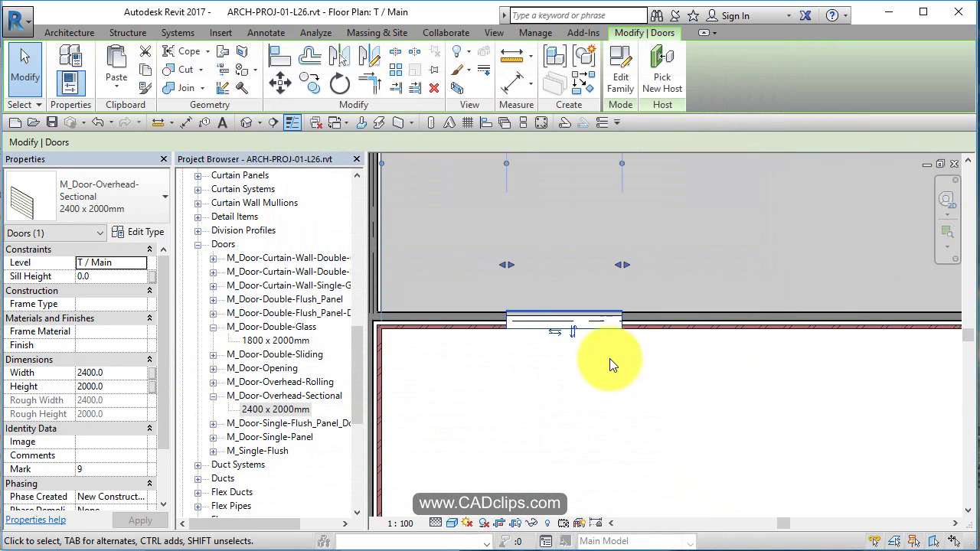
# Step: Set the overhead door's Width to 18' (5486.4) and Height to 9' (2743.2) in Properties
pyautogui.click(118, 373)
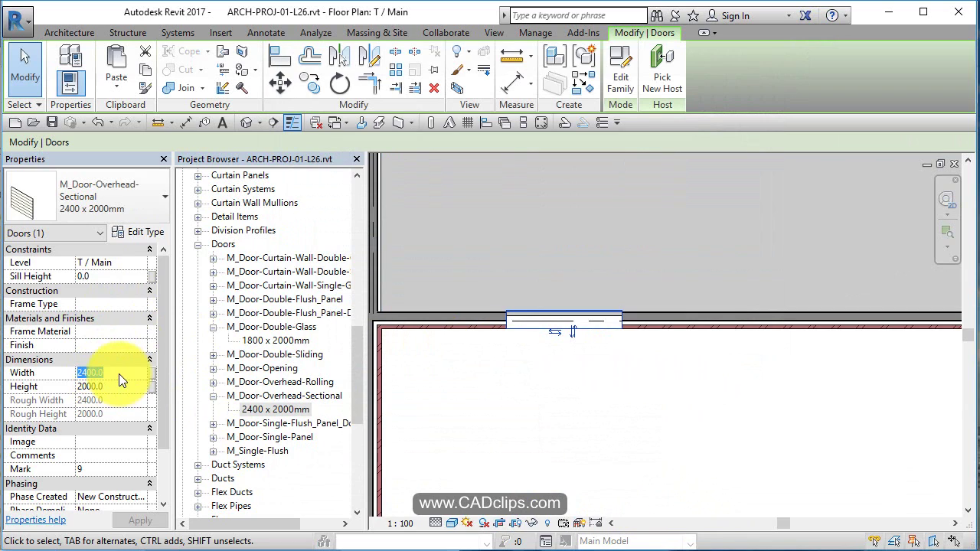
pyautogui.write('18')
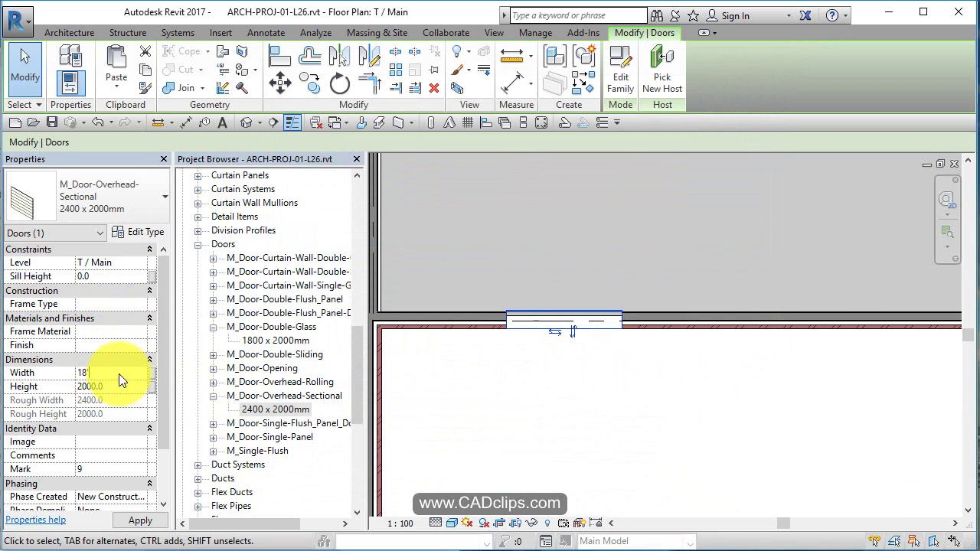
pyautogui.press('Return')
pyautogui.click(117, 388)
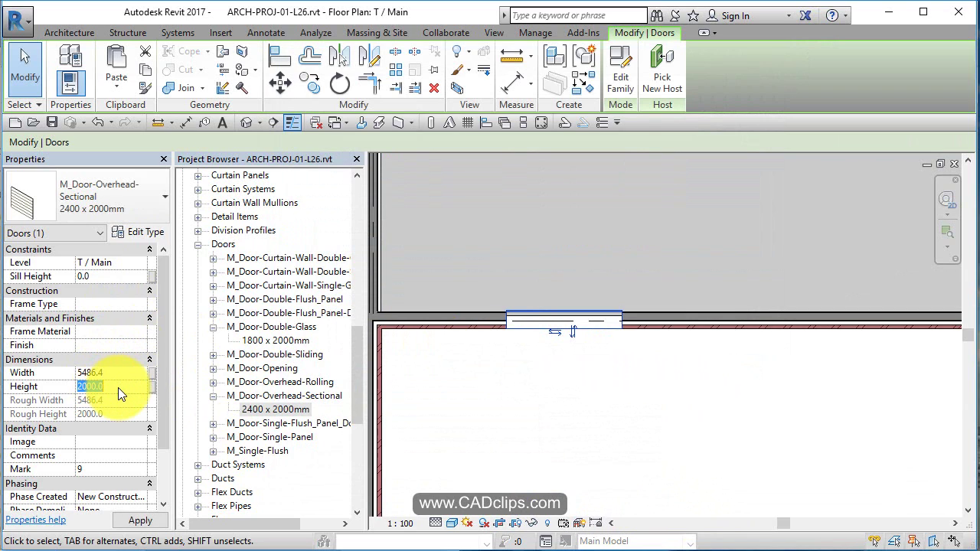
pyautogui.write('9')
pyautogui.press('Return')
pyautogui.click(569, 380)
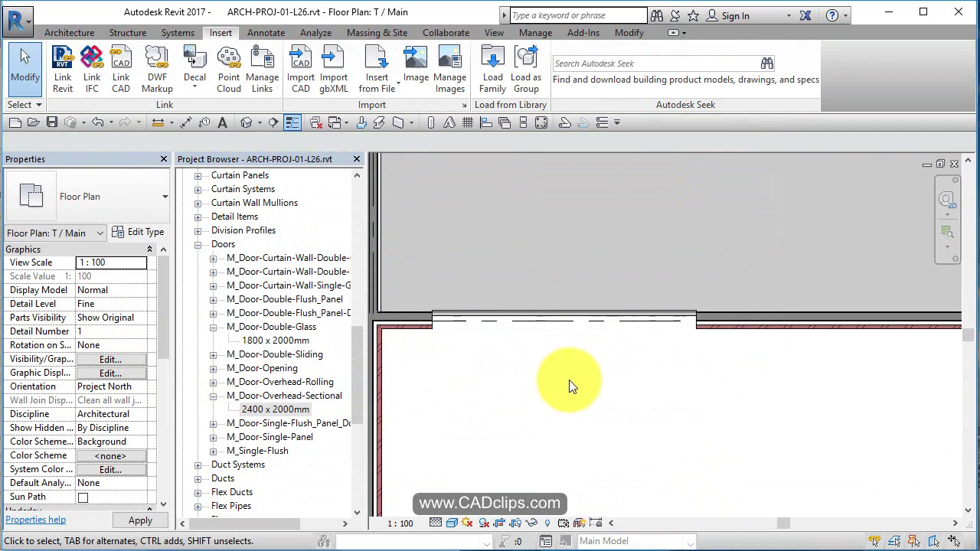
pyautogui.scroll(-5, 569, 380)
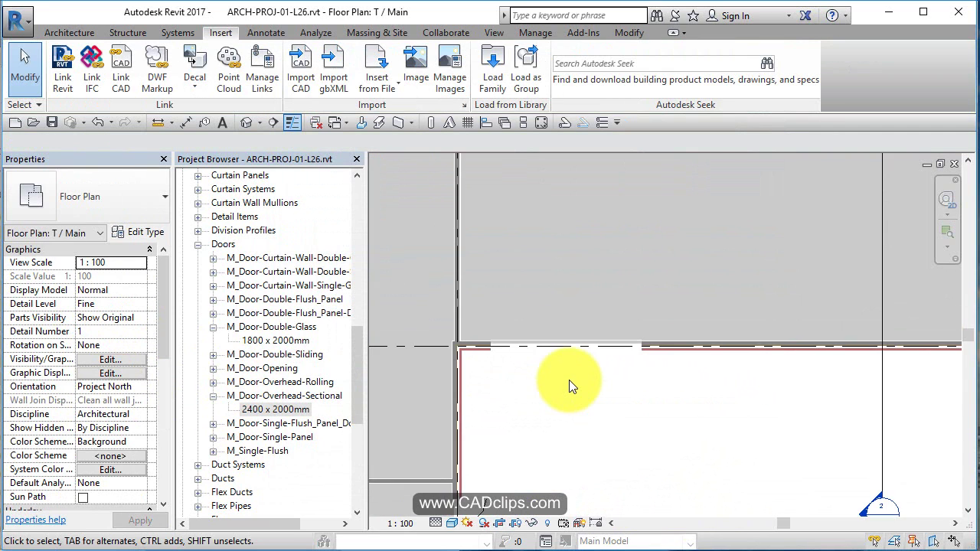
pyautogui.click(533, 358)
pyautogui.press('Escape')
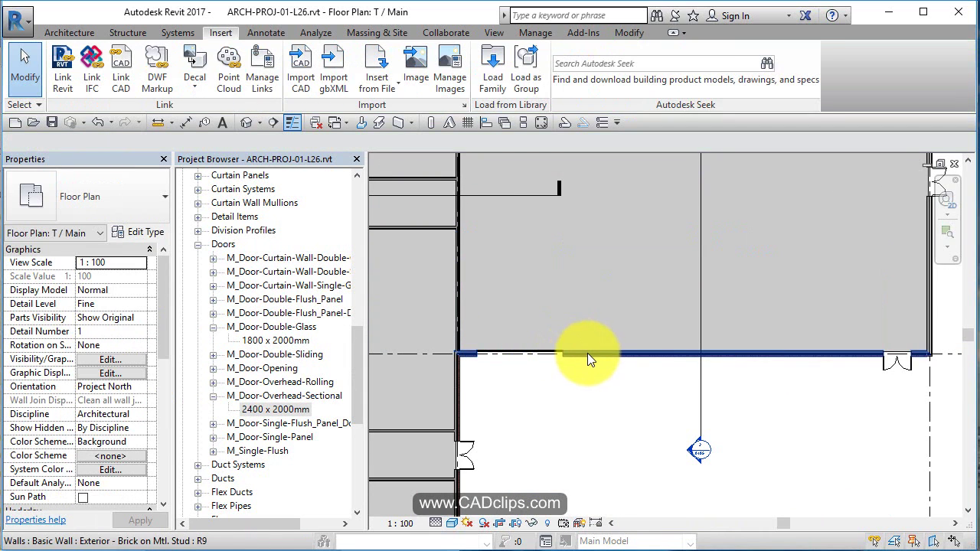
pyautogui.scroll(2, 587, 353)
pyautogui.click(534, 355)
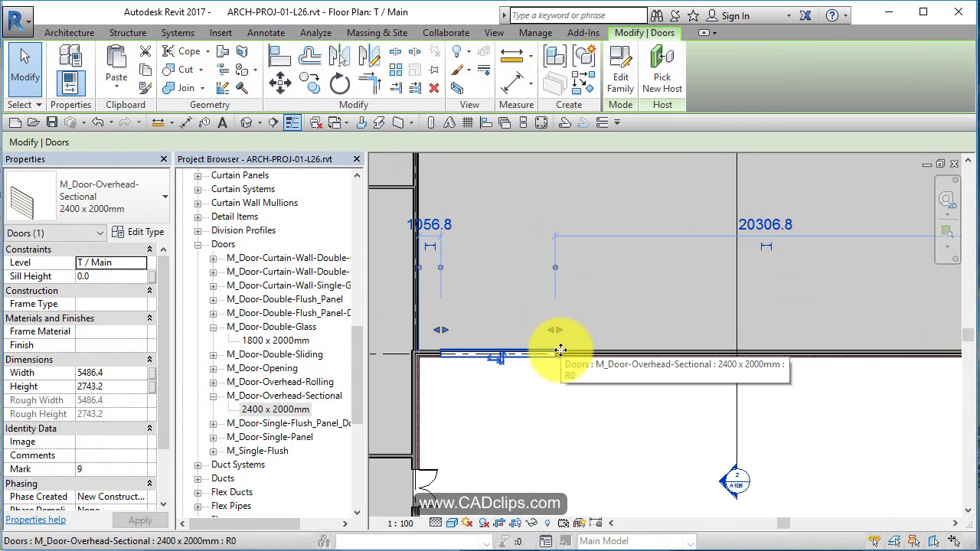
# Step: Use Create Similar to place two more overhead sectional doors along the exterior wall
pyautogui.click(582, 55)
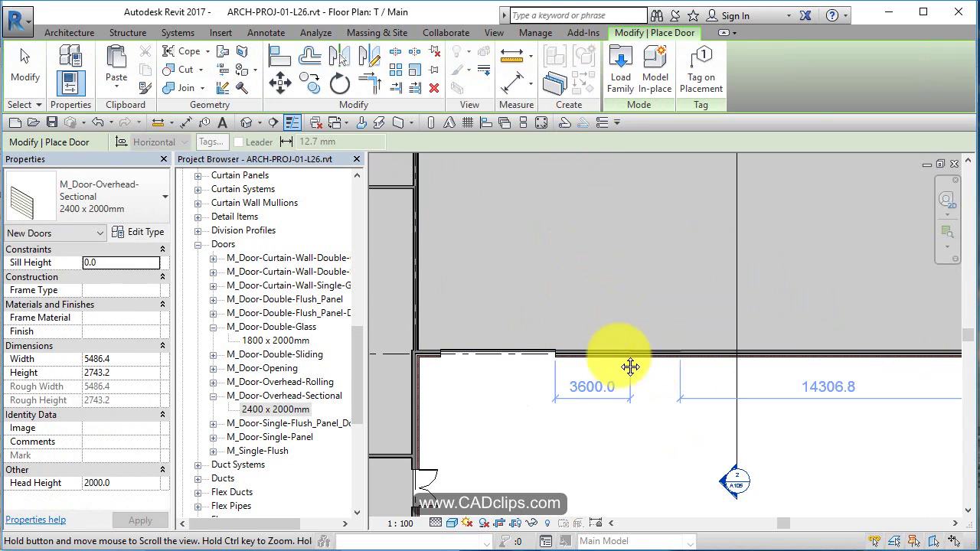
pyautogui.moveTo(633, 367); pyautogui.dragTo(638, 355, button='middle')
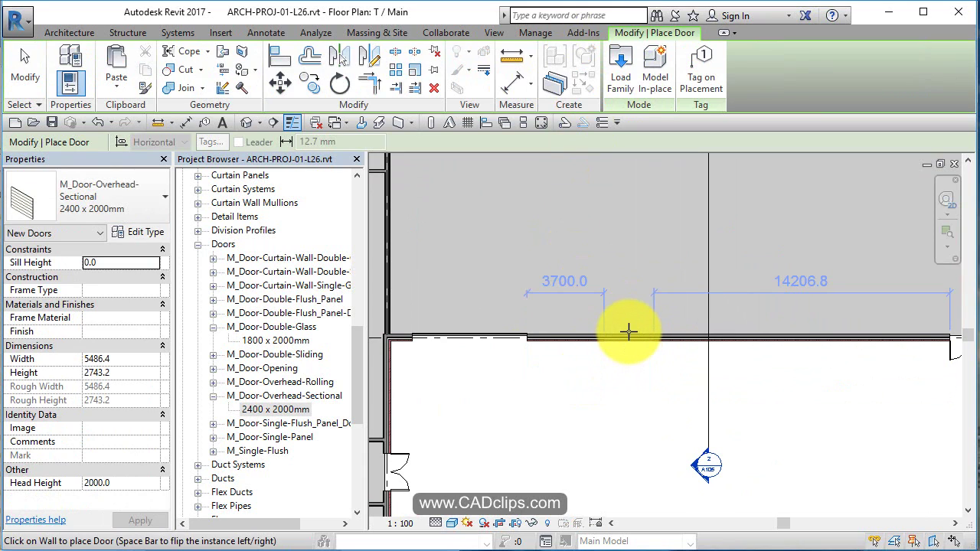
pyautogui.click(629, 330)
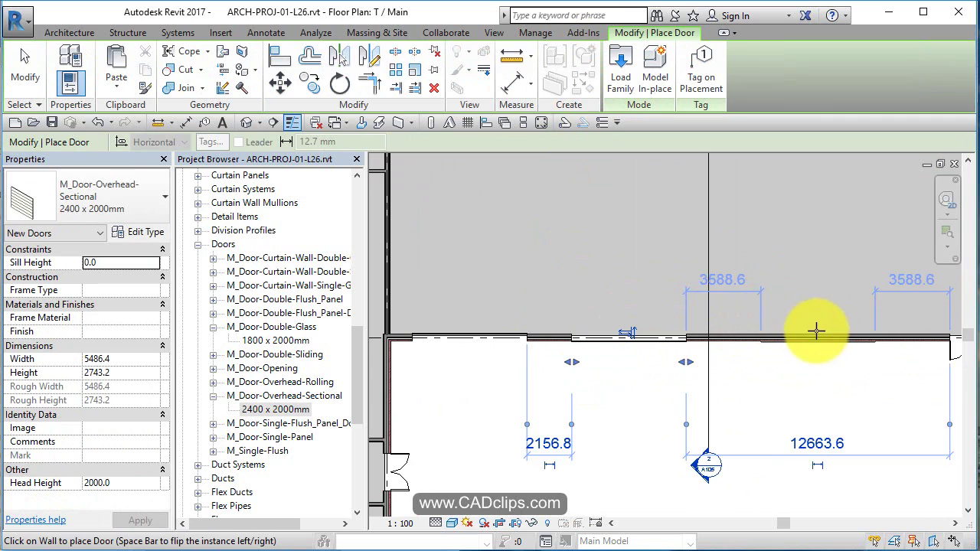
pyautogui.moveTo(814, 330); pyautogui.dragTo(777, 327, button='middle')
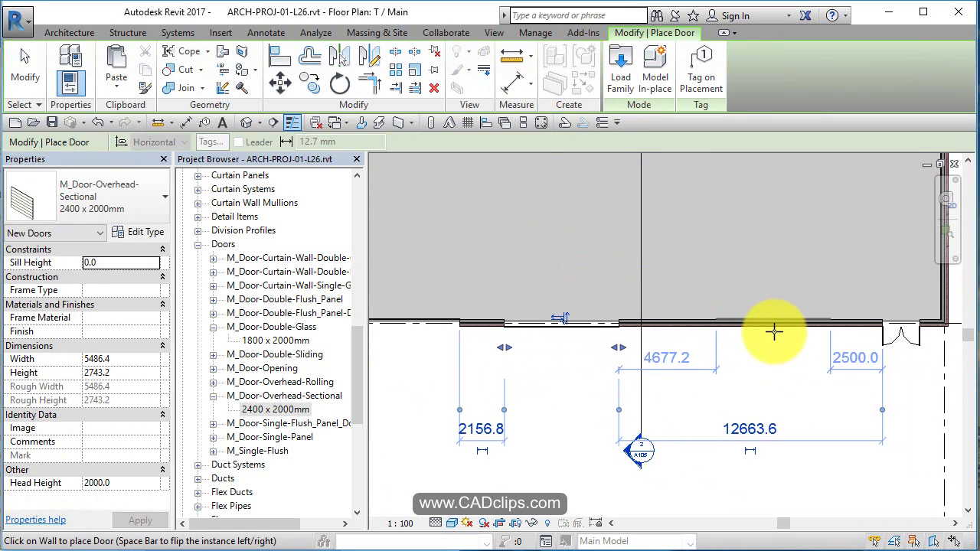
pyautogui.click(764, 330)
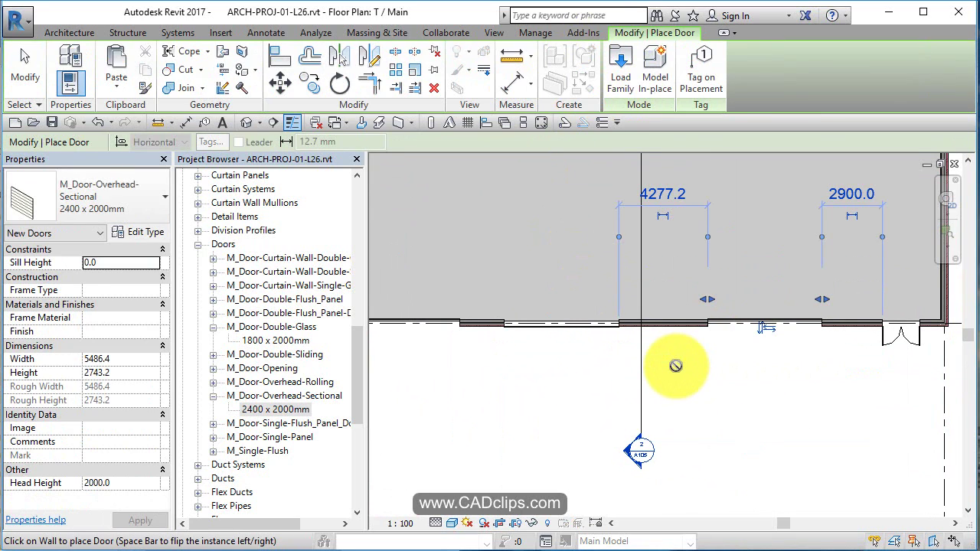
pyautogui.press('Escape')
# Step: Nudge the new doors right along the wall and slide one left to adjust their spacing
pyautogui.click(575, 332)
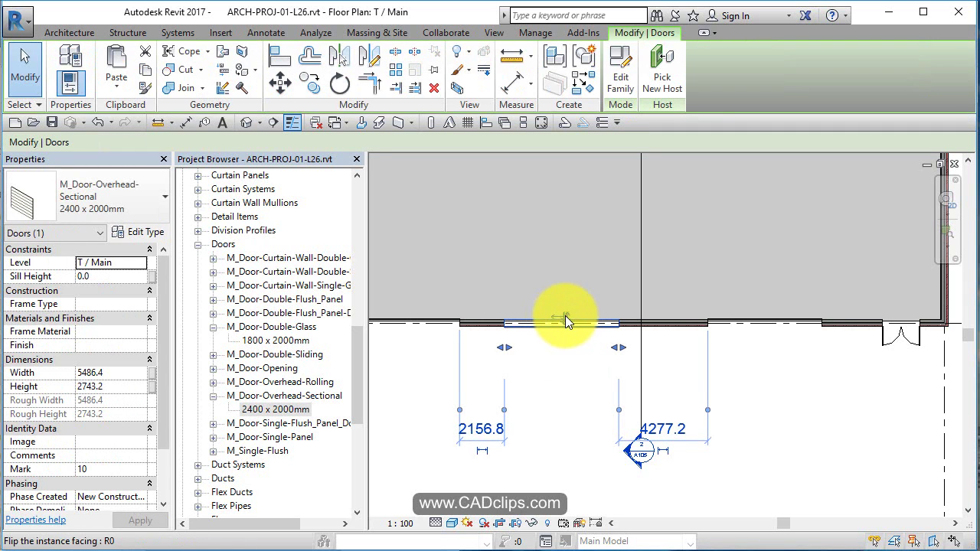
pyautogui.click(579, 373)
pyautogui.click(583, 333)
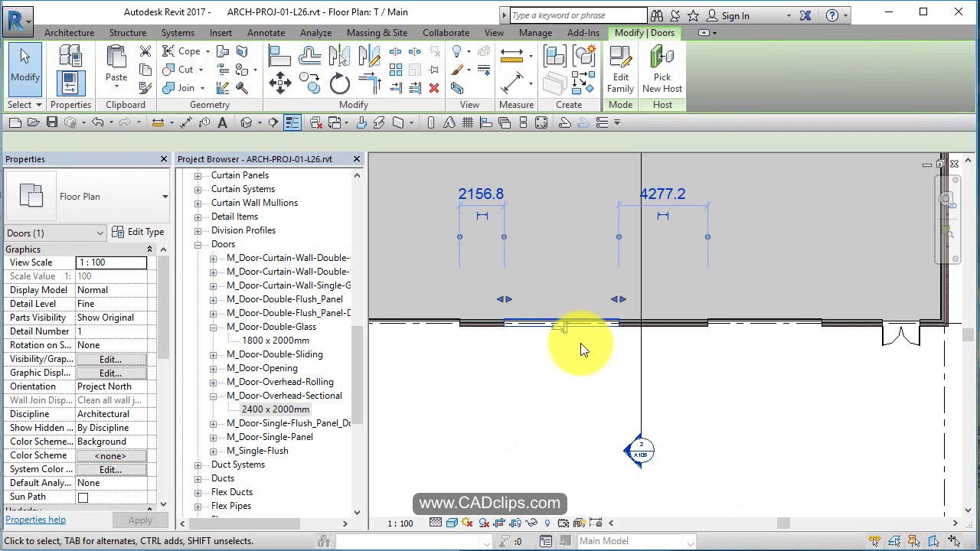
pyautogui.scroll(-2, 733, 372)
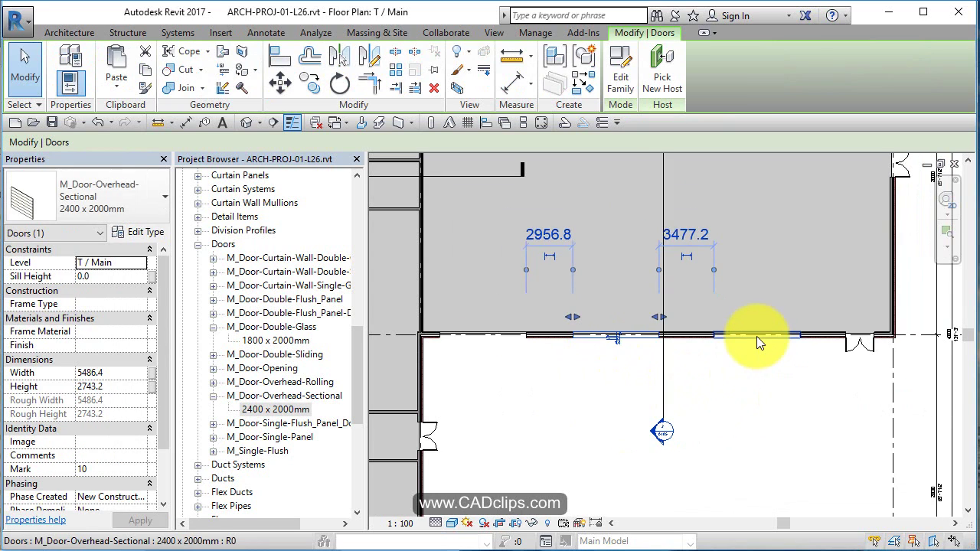
pyautogui.press('Right')
pyautogui.press('Right')
pyautogui.press('Right')
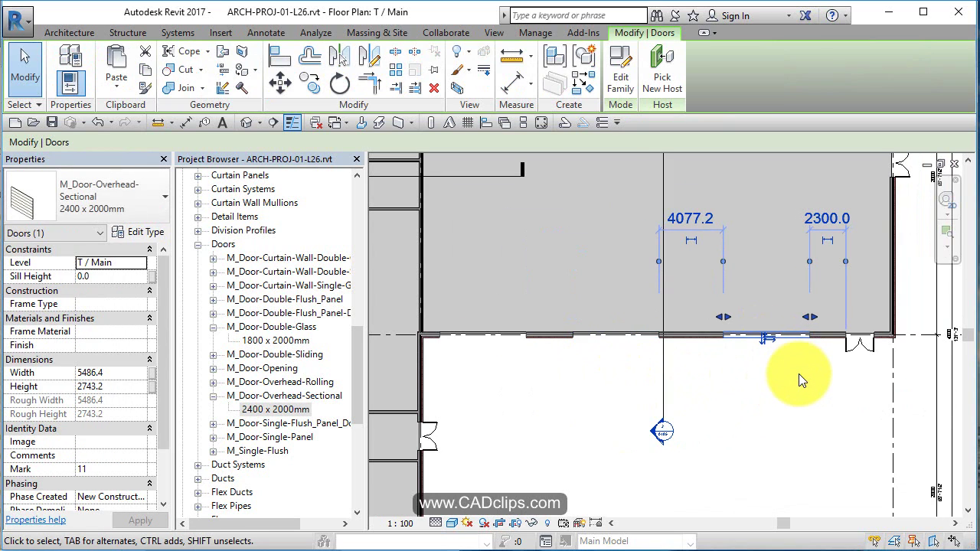
pyautogui.press('Right')
pyautogui.click(626, 337)
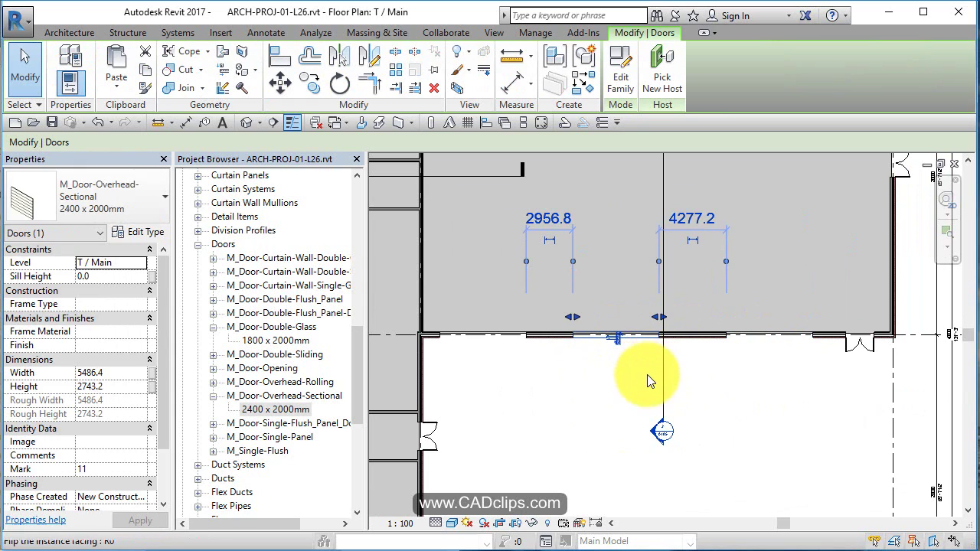
pyautogui.press('Right')
pyautogui.press('Right')
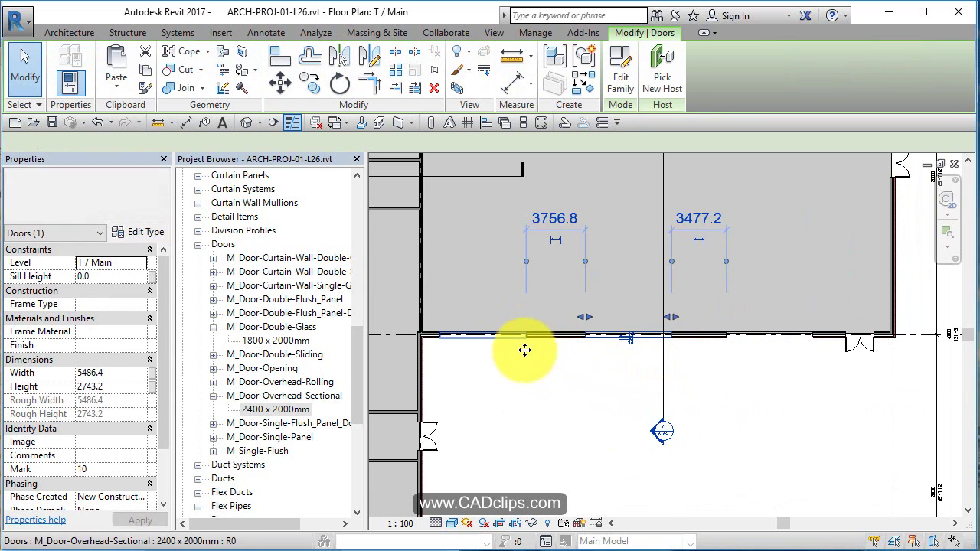
pyautogui.moveTo(528, 352); pyautogui.dragTo(538, 383)
pyautogui.click(537, 383)
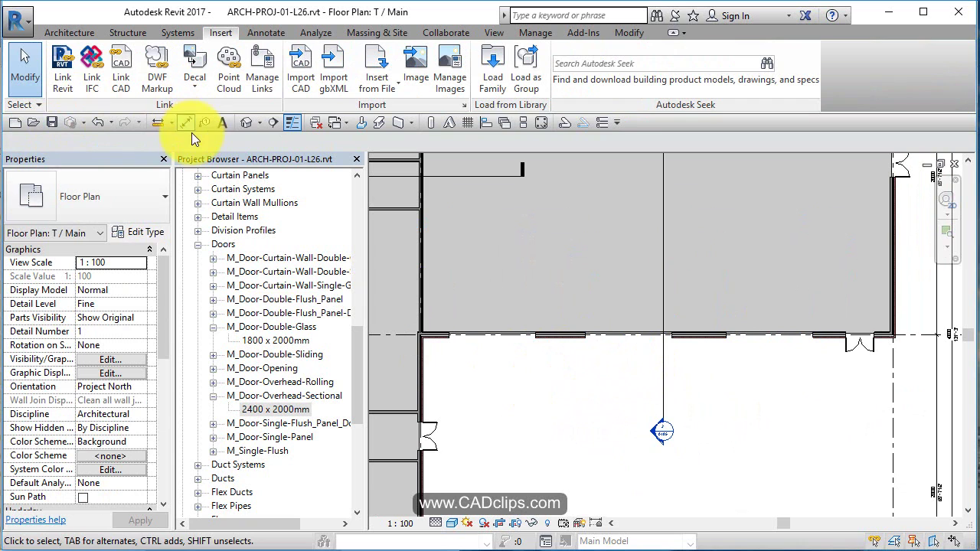
# Step: Orbit the default 3D view to inspect the overhead doors in the green-roofed wing
pyautogui.click(247, 121)
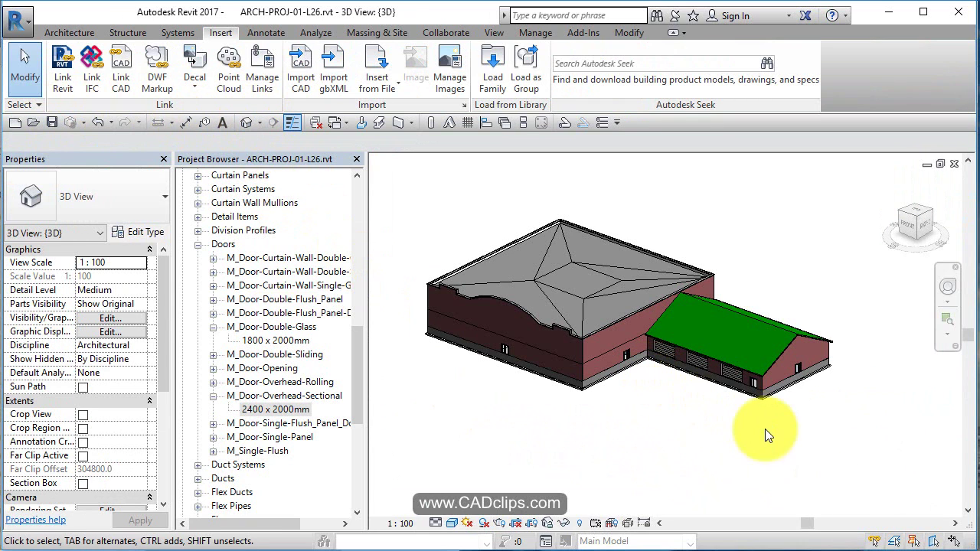
pyautogui.keyDown('shift'); pyautogui.moveTo(766, 431); pyautogui.dragTo(817, 337, button='middle'); pyautogui.keyUp('shift')
pyautogui.keyDown('shift'); pyautogui.moveTo(799, 299); pyautogui.dragTo(692, 475, button='middle'); pyautogui.keyUp('shift')
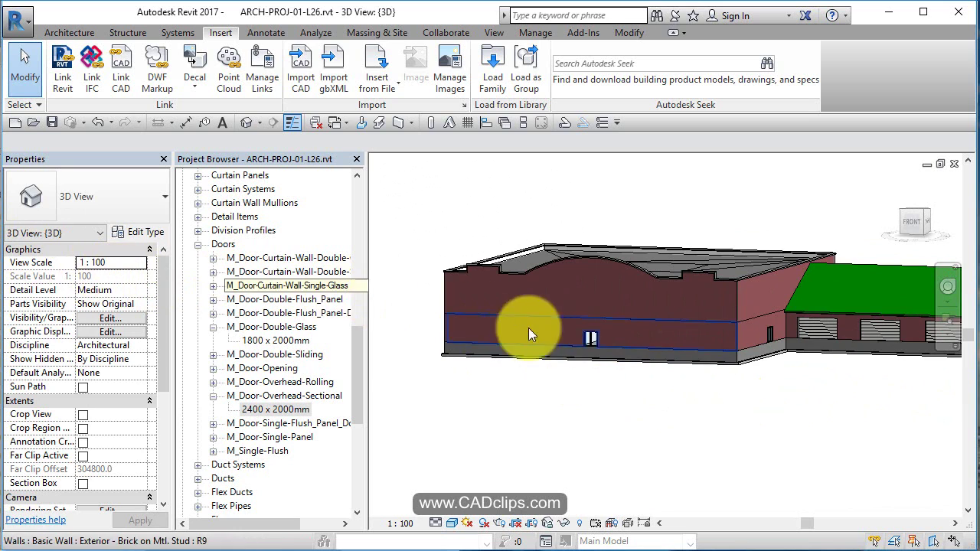
pyautogui.keyDown('shift'); pyautogui.moveTo(579, 378); pyautogui.dragTo(536, 406, button='middle'); pyautogui.keyUp('shift')
pyautogui.click(356, 183)
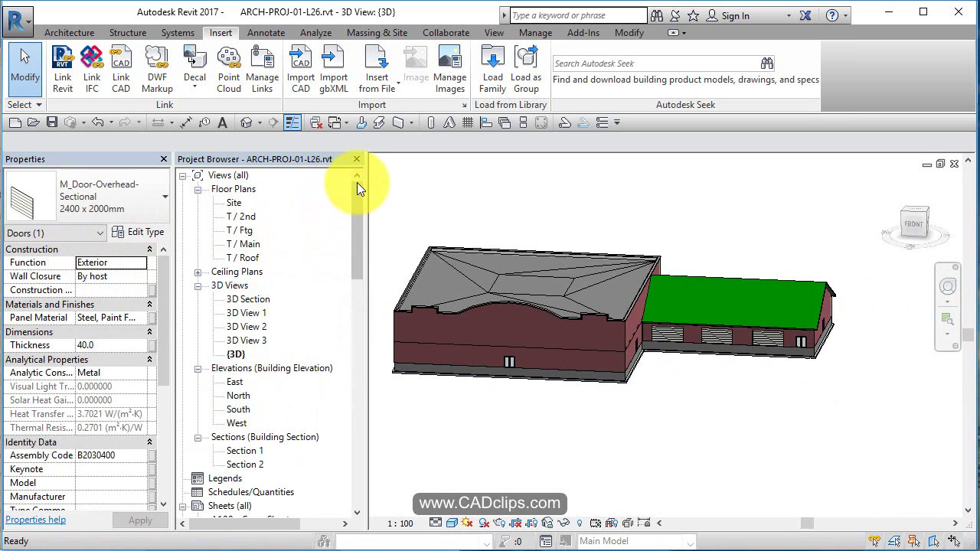
# Step: Open the T / Main floor plan, then pan and zoom out to see the whole main floor
pyautogui.doubleClick(249, 244)
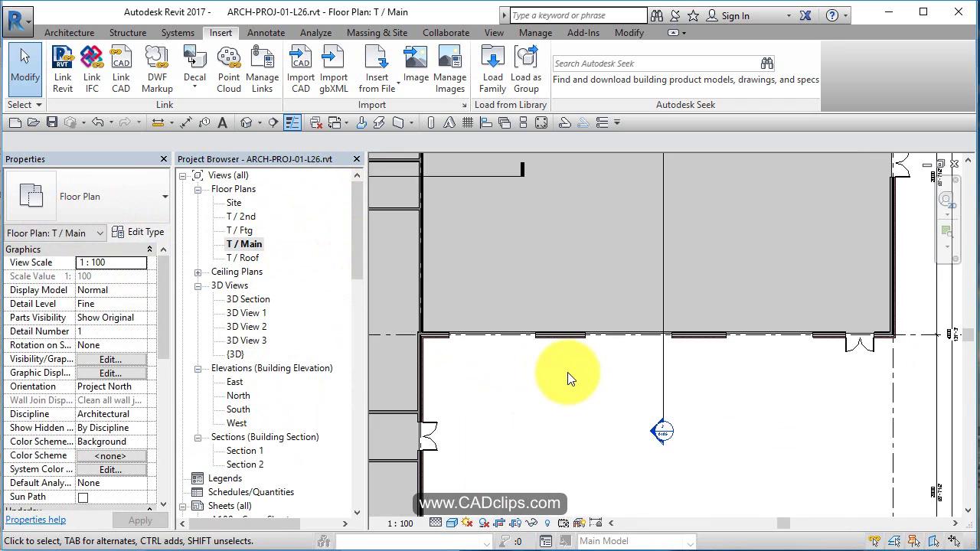
pyautogui.moveTo(567, 372); pyautogui.dragTo(739, 264, button='middle')
pyautogui.scroll(-2, 756, 323)
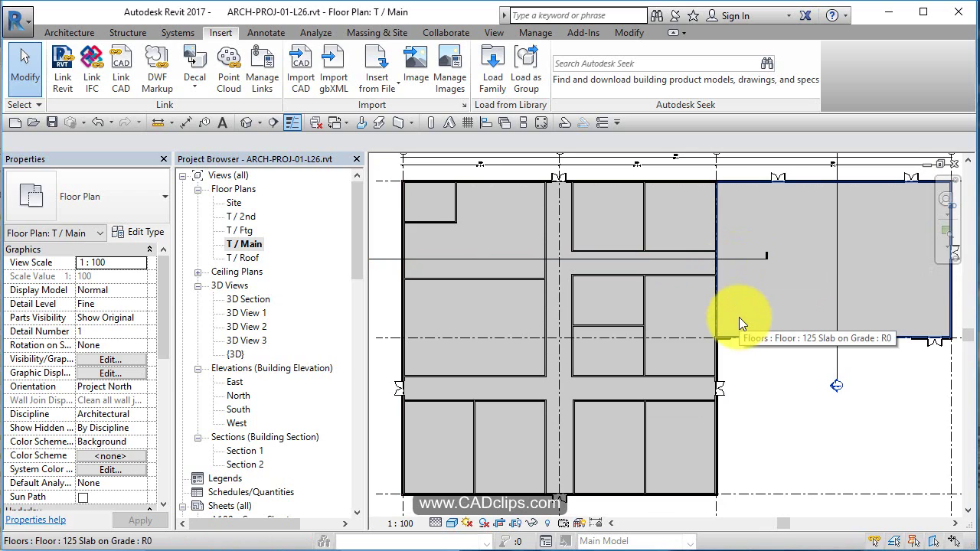